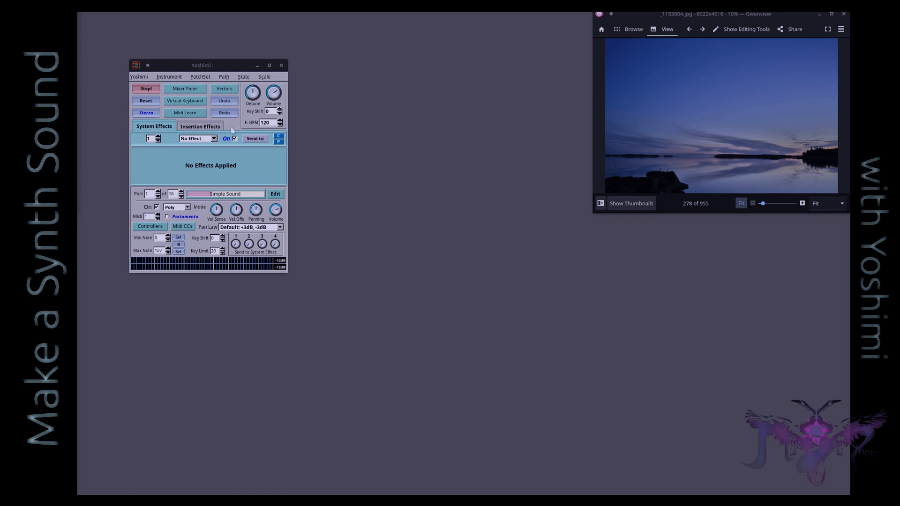
# - Reposition the main window slightly and reset all dynamic values to their defaults
pyautogui.moveTo(190, 64)
pyautogui.mouseDown()
pyautogui.moveTo(210, 72)
pyautogui.moveTo(196, 69)
pyautogui.mouseUp()
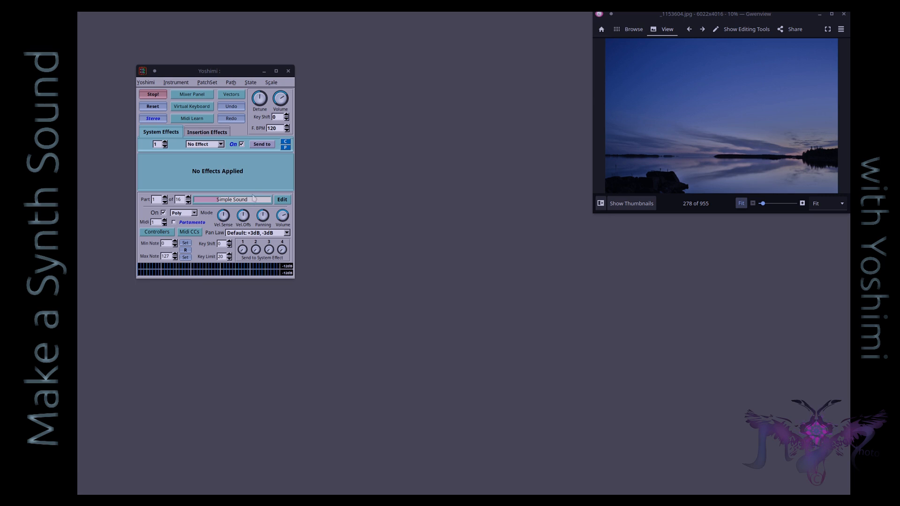
pyautogui.click(158, 111)
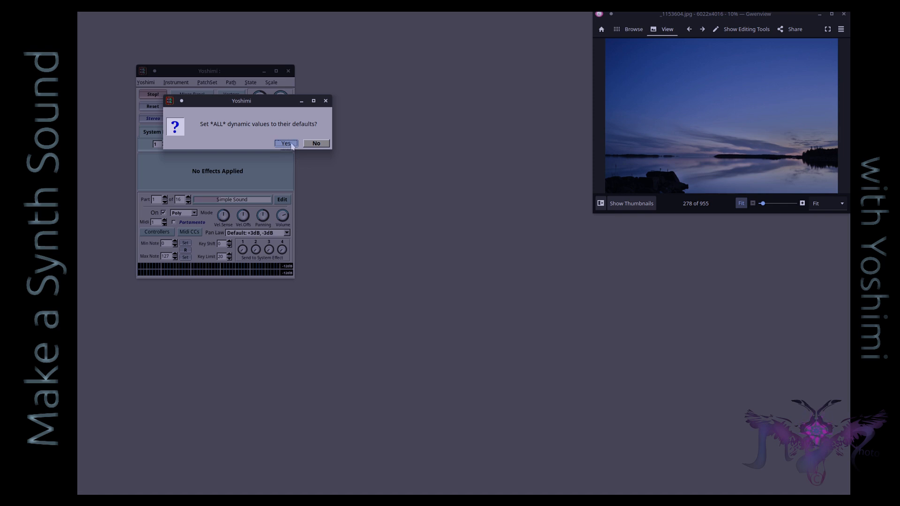
pyautogui.click(286, 143)
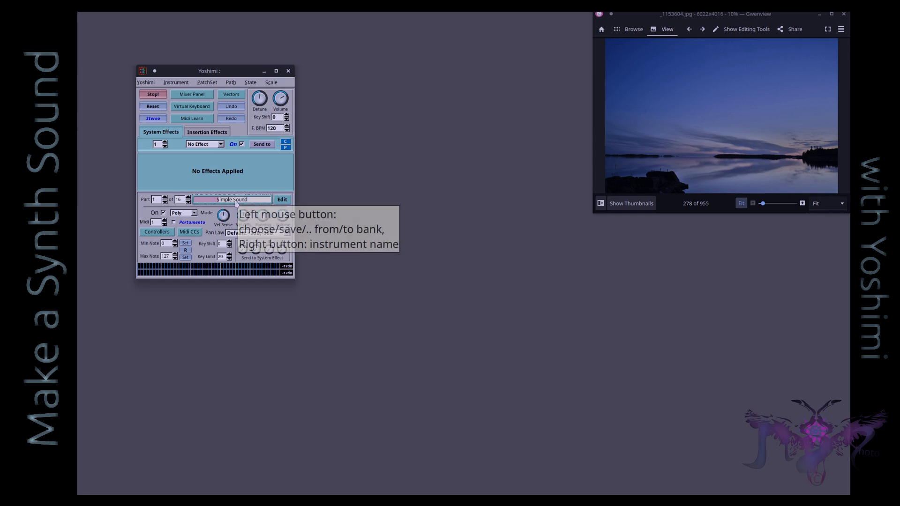
# - Rename the part 1 instrument as LightThroughNight
pyautogui.rightClick(237, 200)
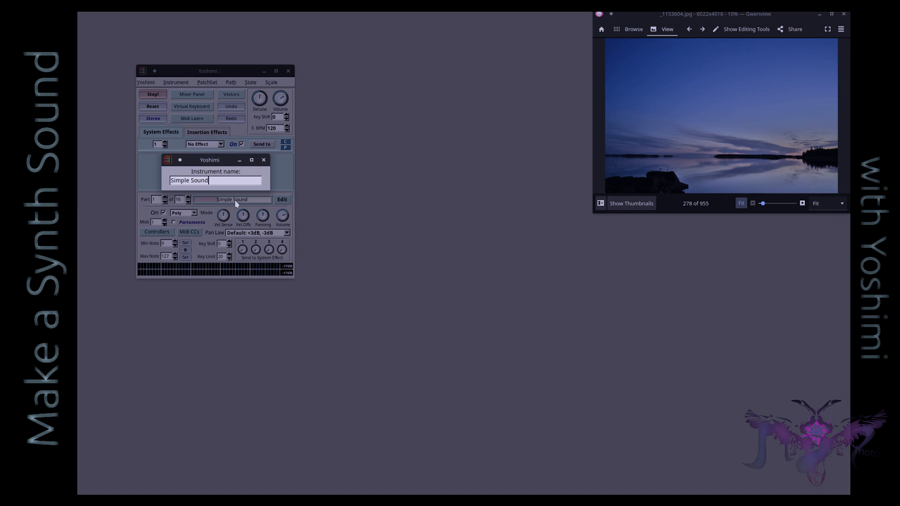
pyautogui.press('BackSpace')
pyautogui.press('BackSpace')
pyautogui.press('BackSpace')
pyautogui.press('BackSpace')
pyautogui.press('BackSpace')
pyautogui.press('BackSpace')
pyautogui.press('BackSpace')
pyautogui.press('BackSpace')
pyautogui.press('BackSpace')
pyautogui.press('BackSpace')
pyautogui.press('BackSpace')
pyautogui.press('BackSpace')
pyautogui.write('LightTgroughNight')
pyautogui.press('Left')
pyautogui.press('Left')
pyautogui.press('Left')
pyautogui.press('Left')
pyautogui.press('Left')
pyautogui.press('Left')
pyautogui.press('Left')
pyautogui.press('Left')
pyautogui.press('Left')
pyautogui.press('Left')
pyautogui.press('BackSpace')
pyautogui.write('h')
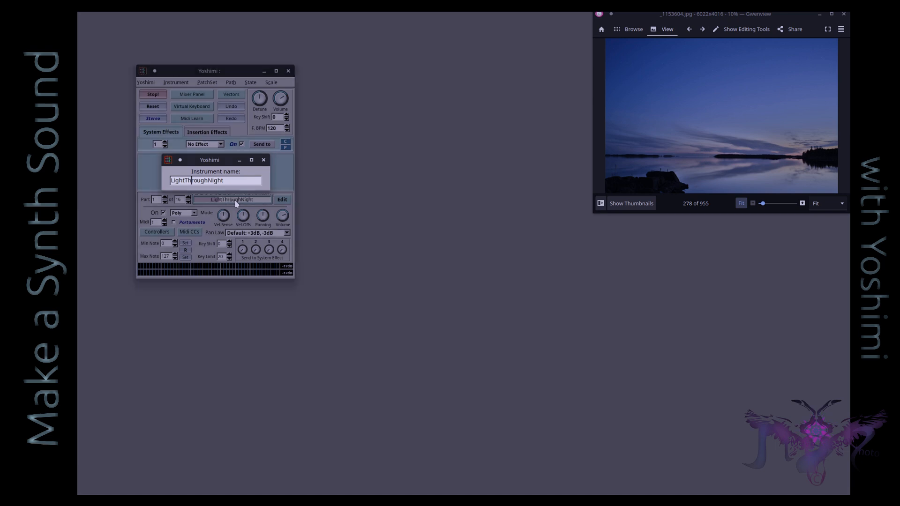
pyautogui.press('Return')
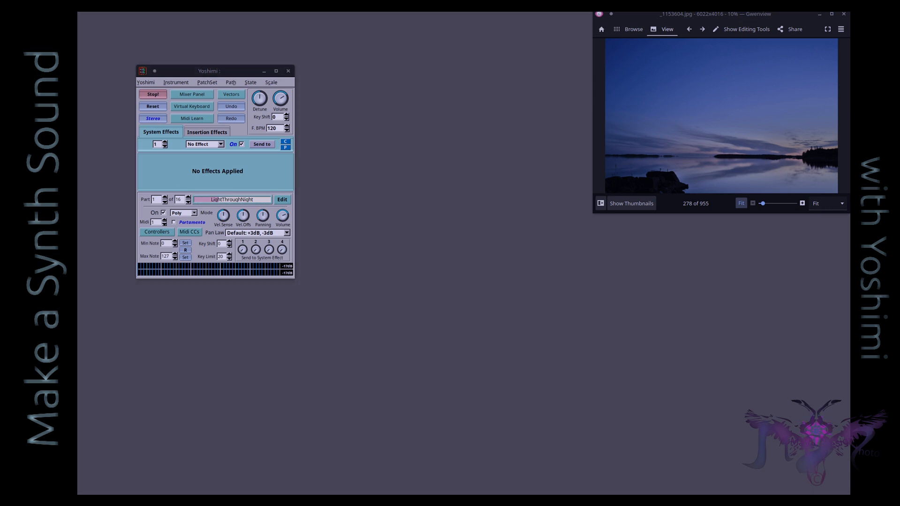
# - Open part 1 for editing and enter "MiMaVe-Design-Photo" and "All Rights Reserved." on two lines as its author and copyright
pyautogui.click(283, 200)
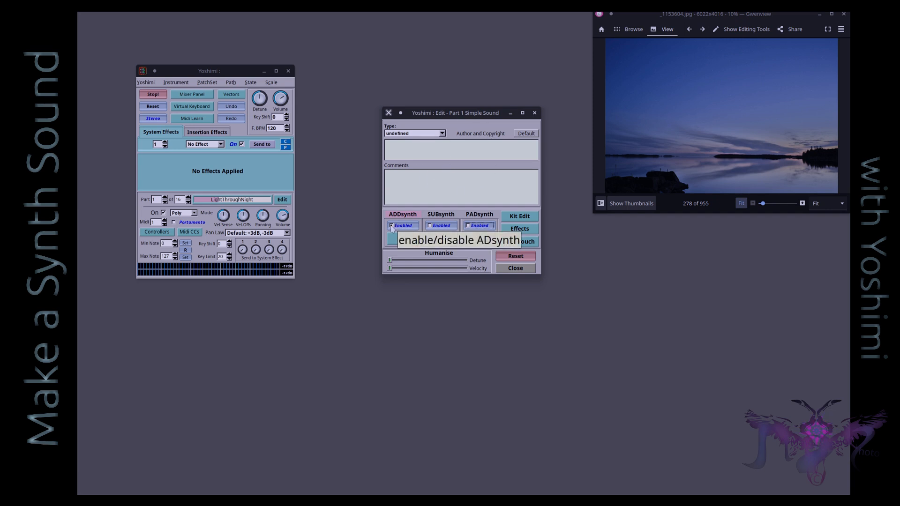
pyautogui.click(417, 145)
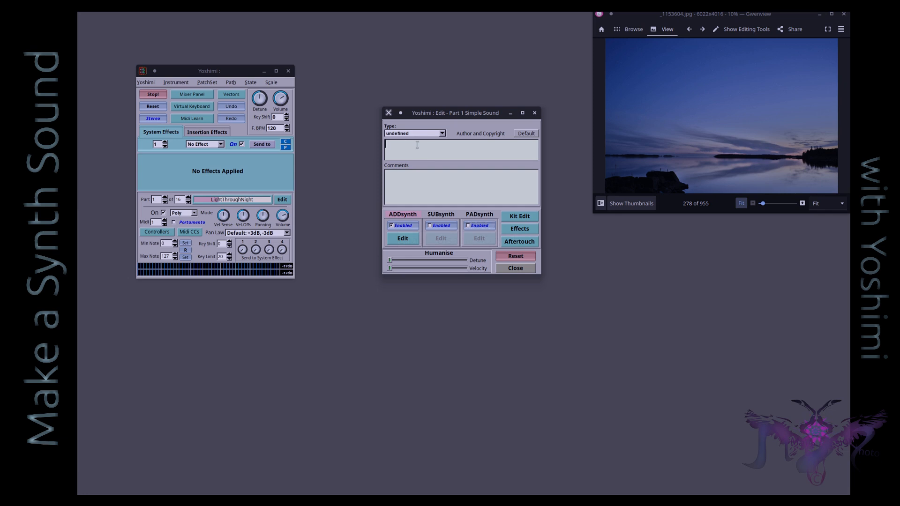
pyautogui.write('MiMaVe-Design-Photo')
pyautogui.press('Return')
pyautogui.write('All Rights Reserved.')
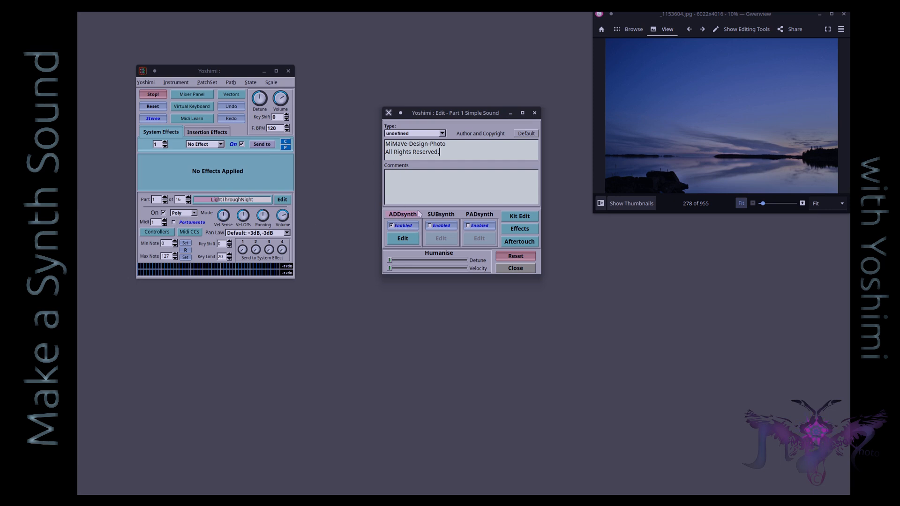
# - Open the ADDsynth global settings for part 1 and place their window directly below the instrument edit window
pyautogui.click(402, 238)
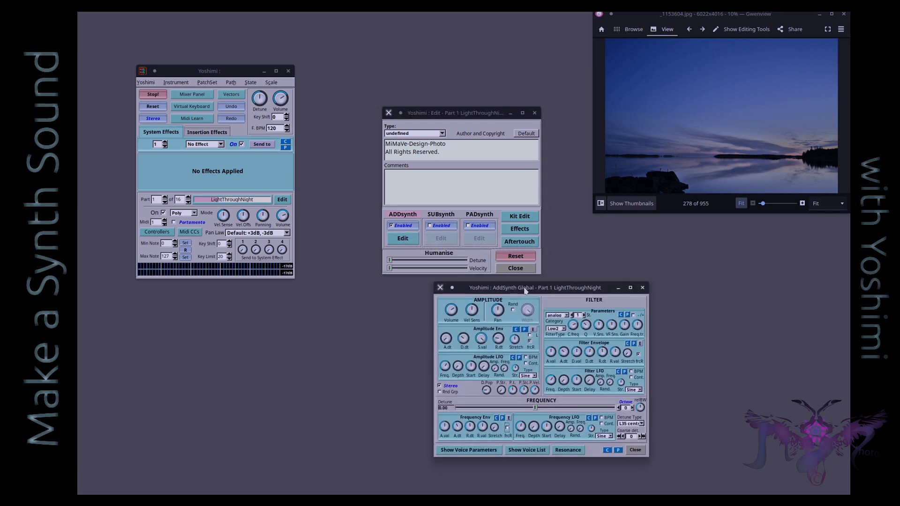
pyautogui.moveTo(529, 288); pyautogui.dragTo(527, 291)
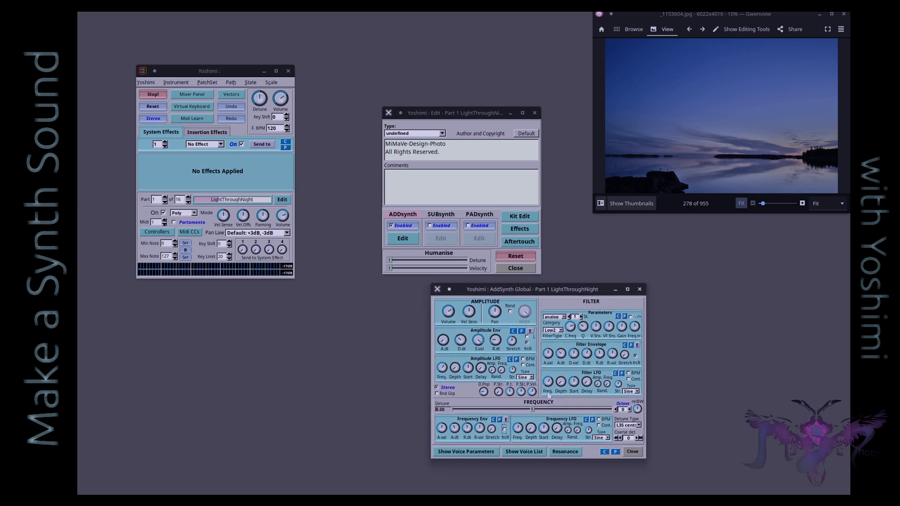
pyautogui.moveTo(521, 393)
pyautogui.moveTo(530, 291); pyautogui.dragTo(477, 292)
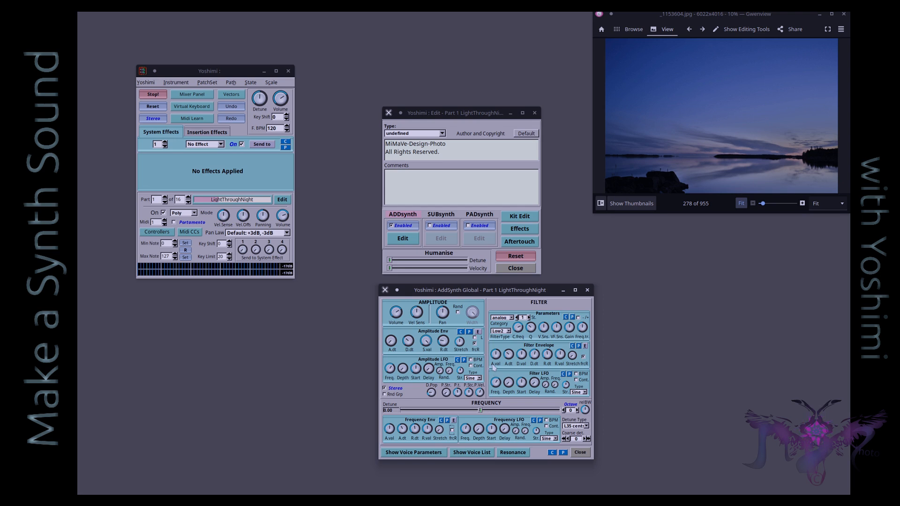
# - Show the ADDsynth voice parameters and move the AddSynth Global window clear of the voice window
pyautogui.click(405, 453)
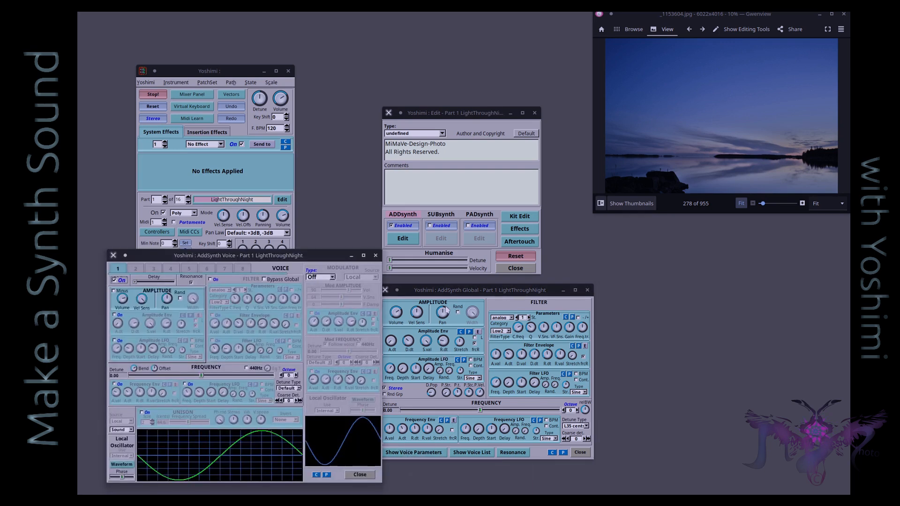
pyautogui.click(439, 293)
pyautogui.moveTo(439, 293); pyautogui.dragTo(489, 284)
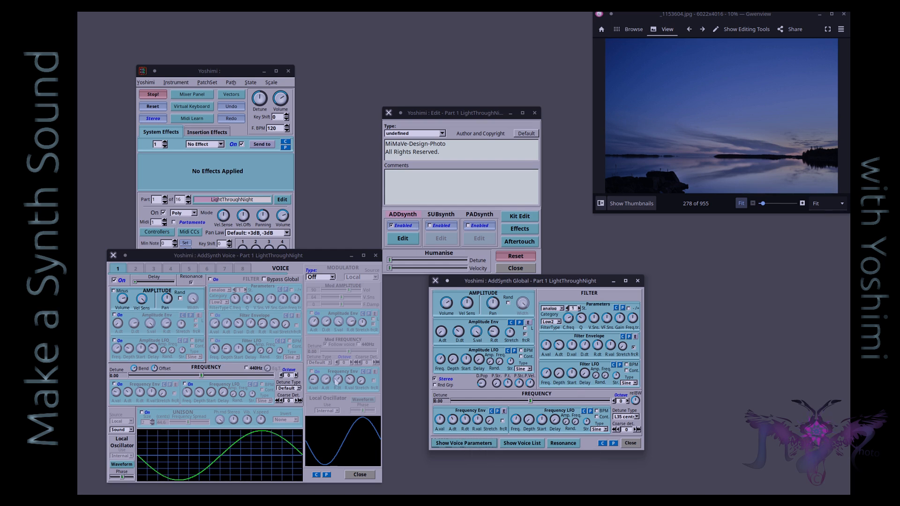
pyautogui.moveTo(328, 382)
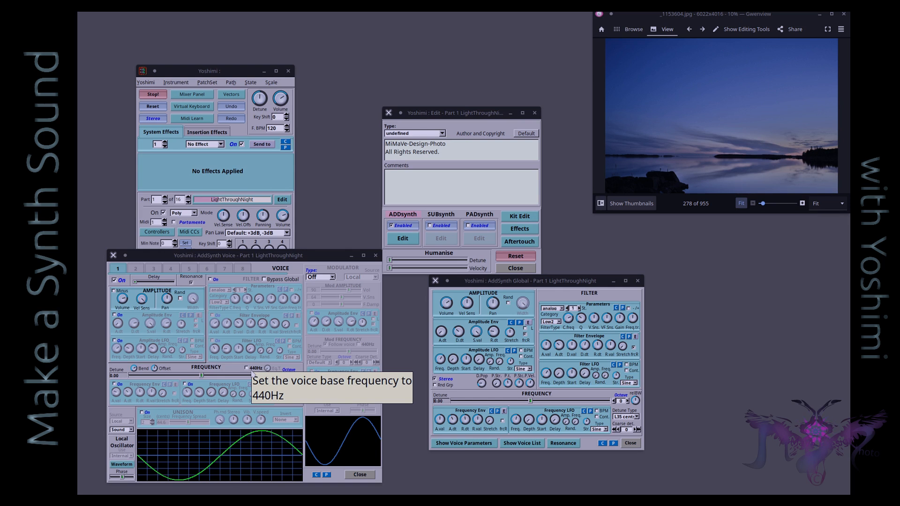
# - Fix voice 1's base frequency at 440Hz and set its octave to -3
pyautogui.click(246, 369)
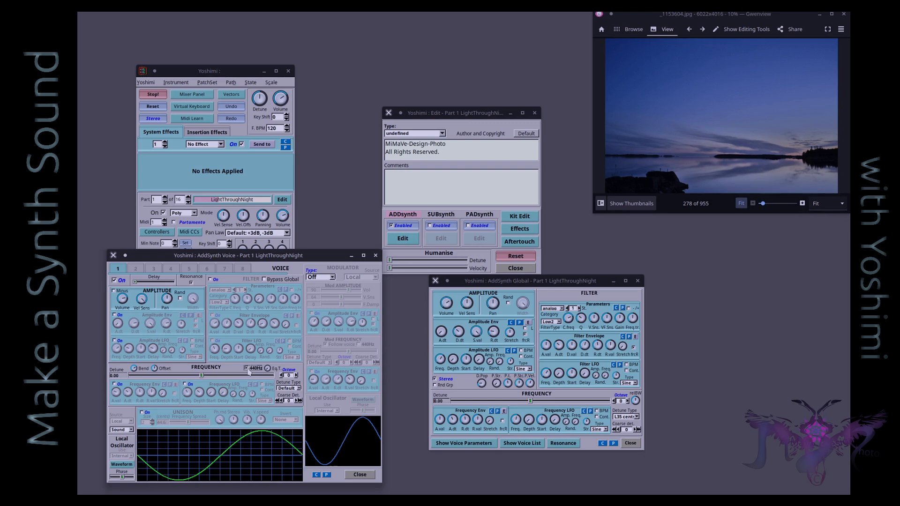
pyautogui.click(247, 369)
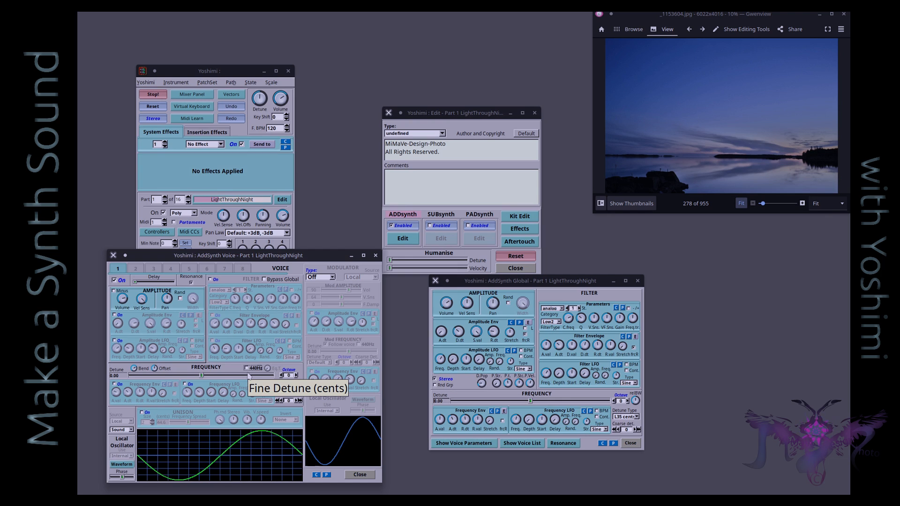
pyautogui.click(246, 368)
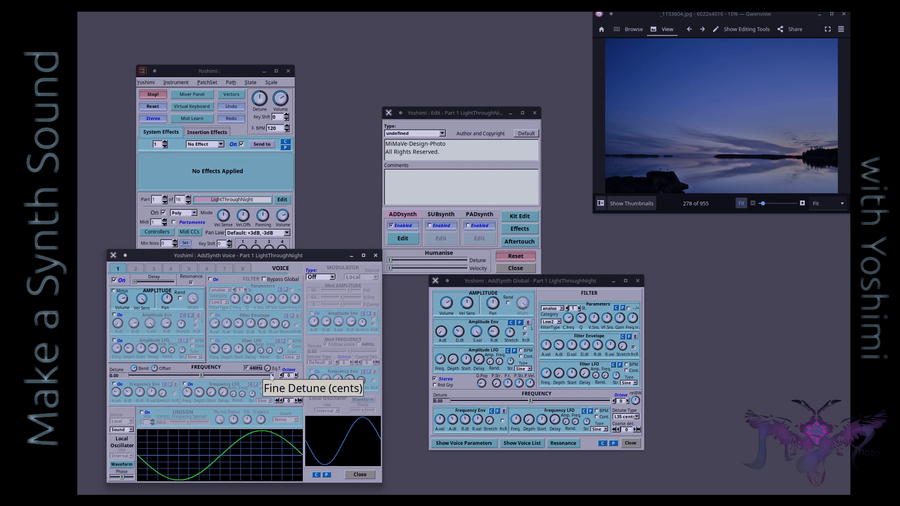
pyautogui.click(281, 376)
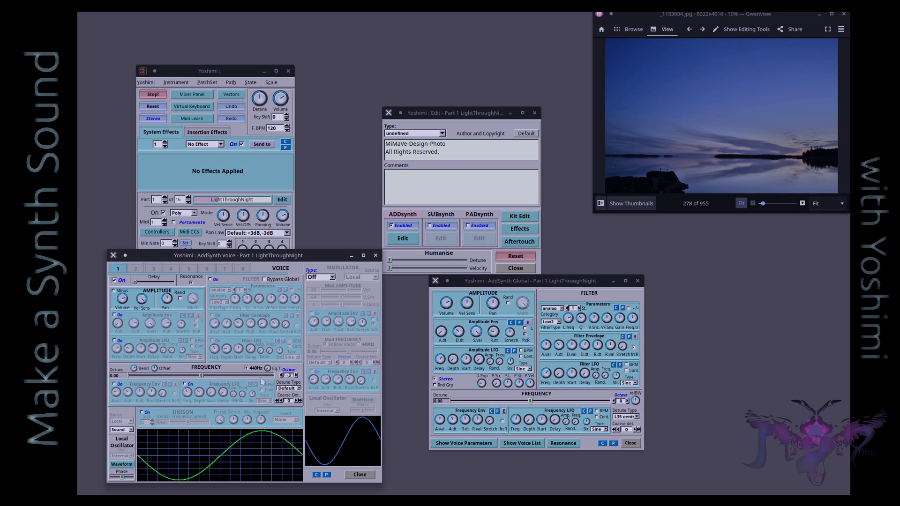
# - Open voice 1's waveform oscillator editor and place it beside the voice window, over the AddSynth Global window
pyautogui.click(122, 465)
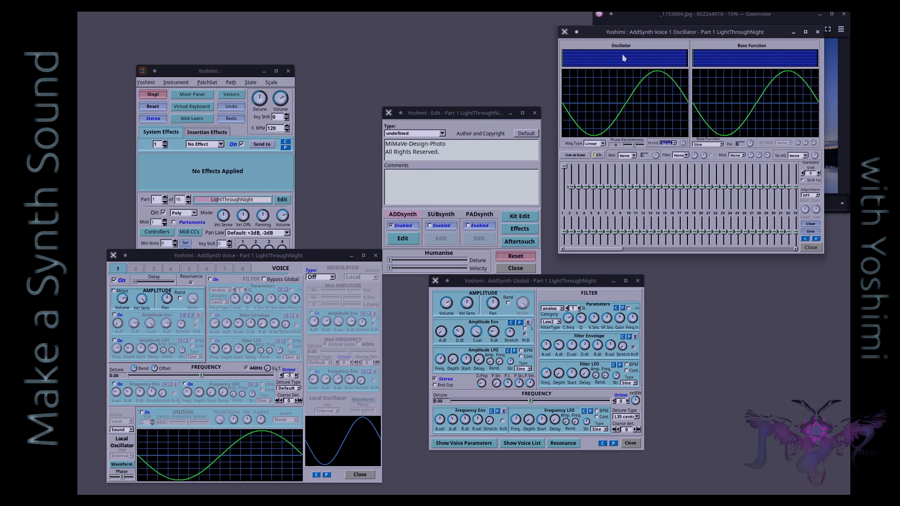
pyautogui.moveTo(633, 37); pyautogui.dragTo(456, 243)
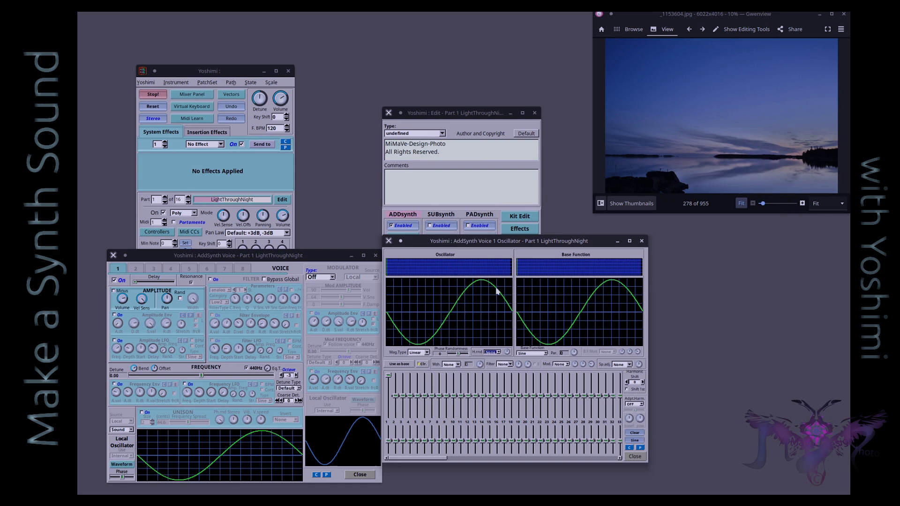
# - Toggle voice 1's fixed 440Hz base frequency to compare the voice with and without it
pyautogui.click(247, 368)
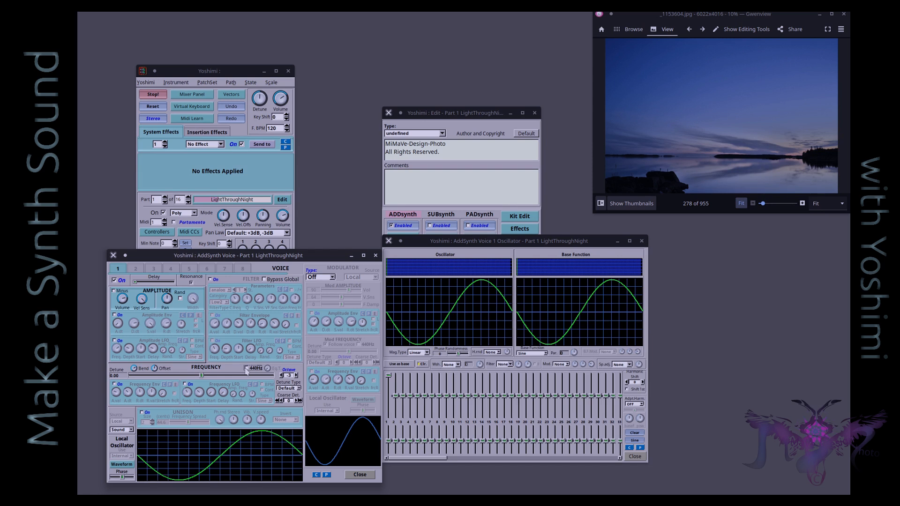
pyautogui.click(246, 368)
pyautogui.click(247, 369)
# - Compare the Chirp and Sine base functions for voice 1's oscillator and select Chirp
pyautogui.click(547, 354)
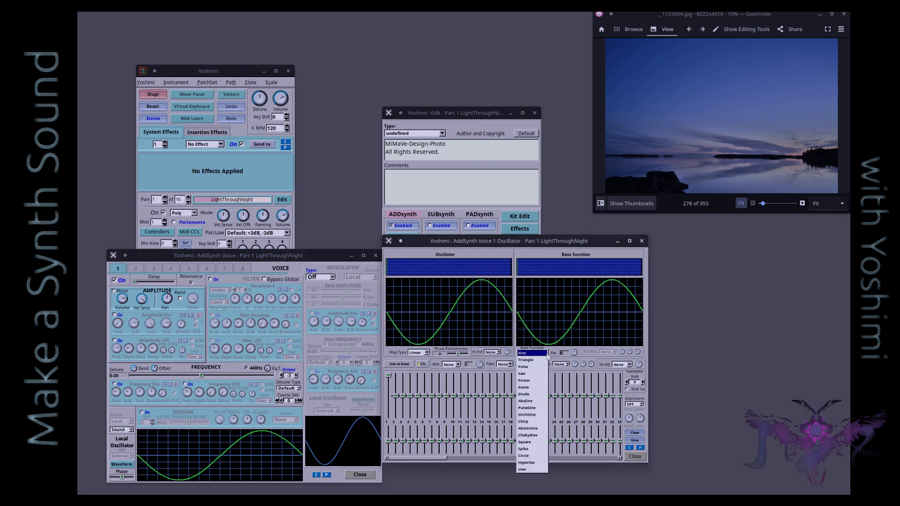
pyautogui.click(532, 422)
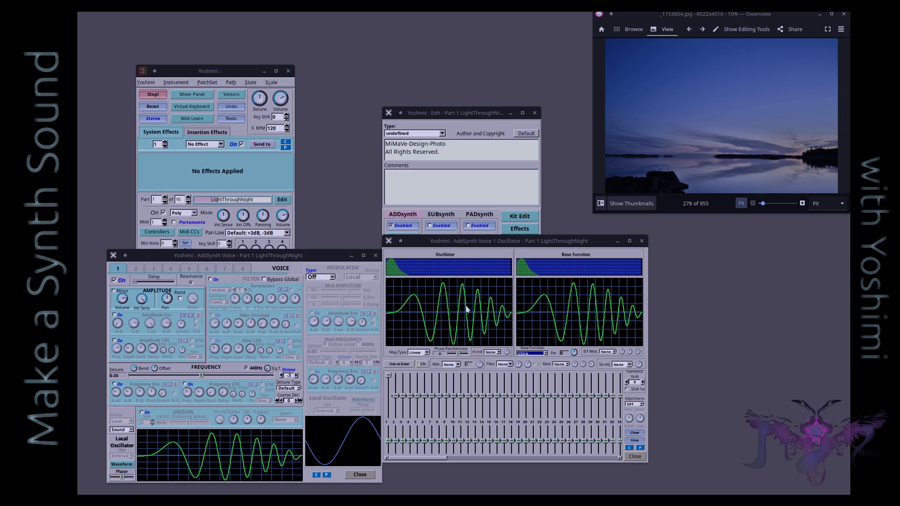
pyautogui.click(542, 354)
pyautogui.click(523, 284)
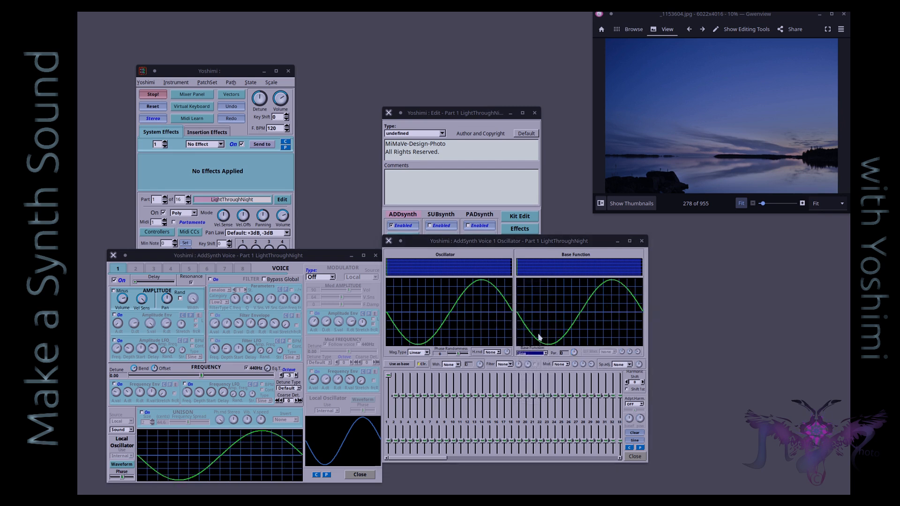
pyautogui.click(545, 354)
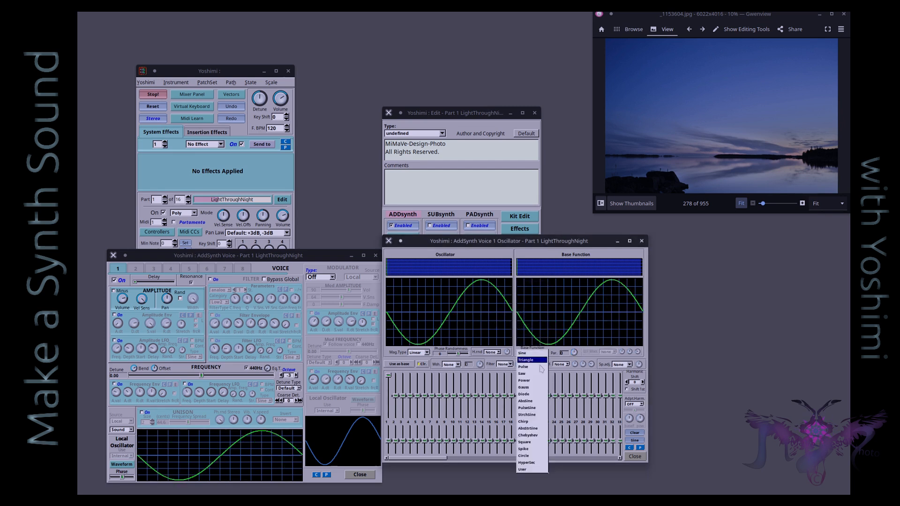
pyautogui.click(525, 422)
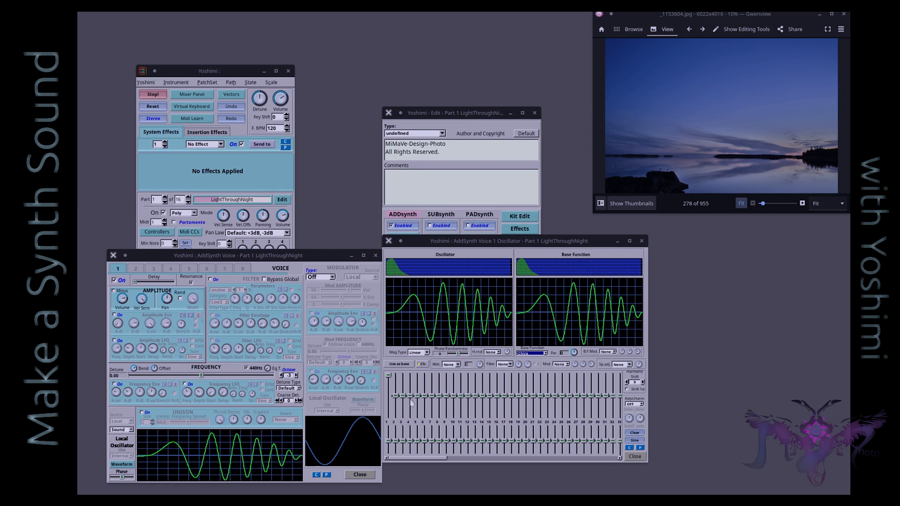
# - Try raising the magnitudes of harmonics 2 to 4 in voice 1's oscillator, and reset them to zero
pyautogui.moveTo(410, 403)
pyautogui.click(395, 395)
pyautogui.moveTo(395, 397)
pyautogui.mouseDown()
pyautogui.moveTo(396, 386)
pyautogui.moveTo(411, 387)
pyautogui.mouseUp()
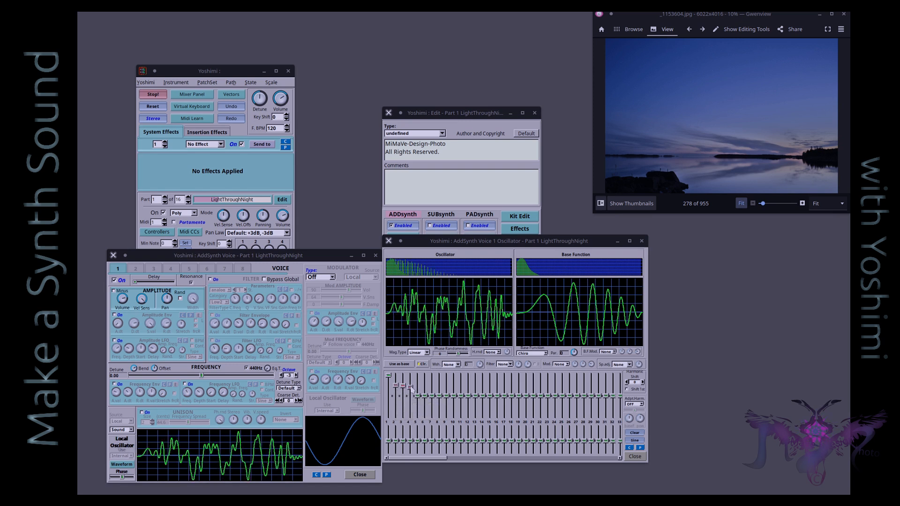
pyautogui.rightClick(411, 388)
pyautogui.rightClick(403, 386)
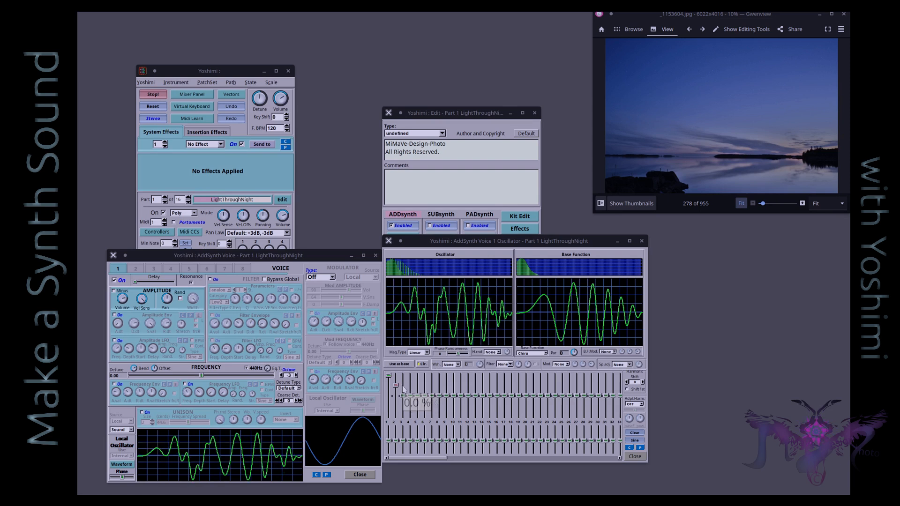
pyautogui.rightClick(396, 386)
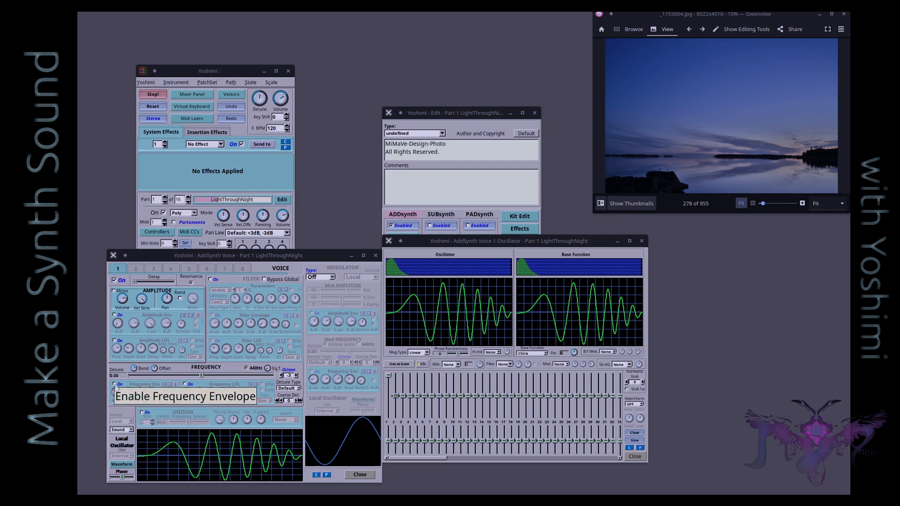
# - Enable voice 1's Amplitude LFO and lower its frequency to about 0.88 Hz
pyautogui.click(115, 342)
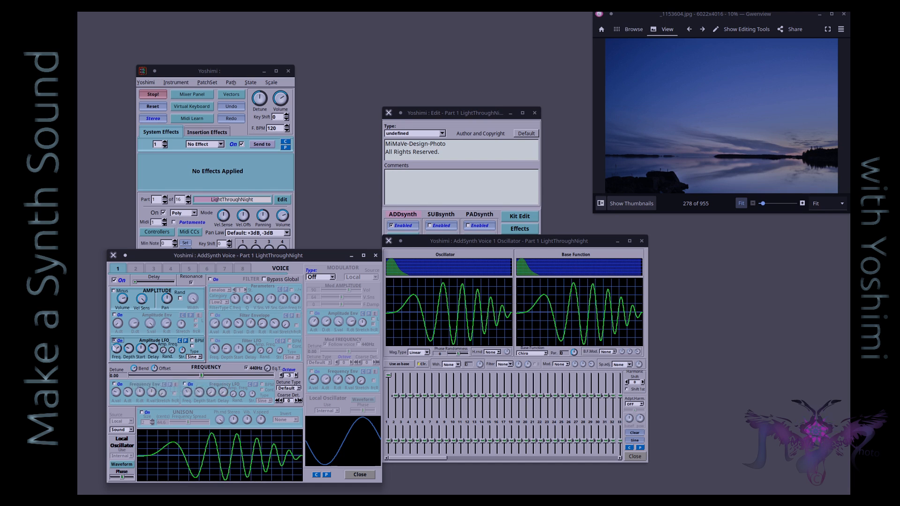
pyautogui.moveTo(118, 350)
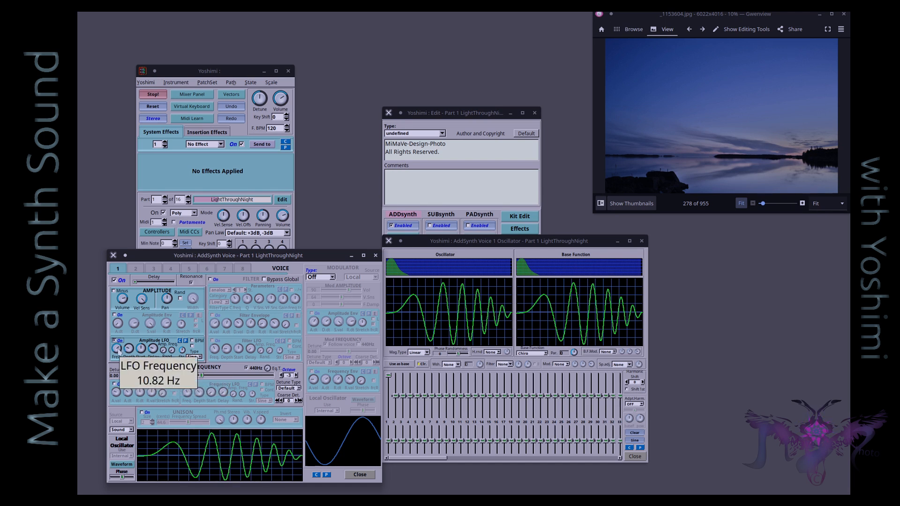
pyautogui.moveTo(118, 349); pyautogui.dragTo(153, 367)
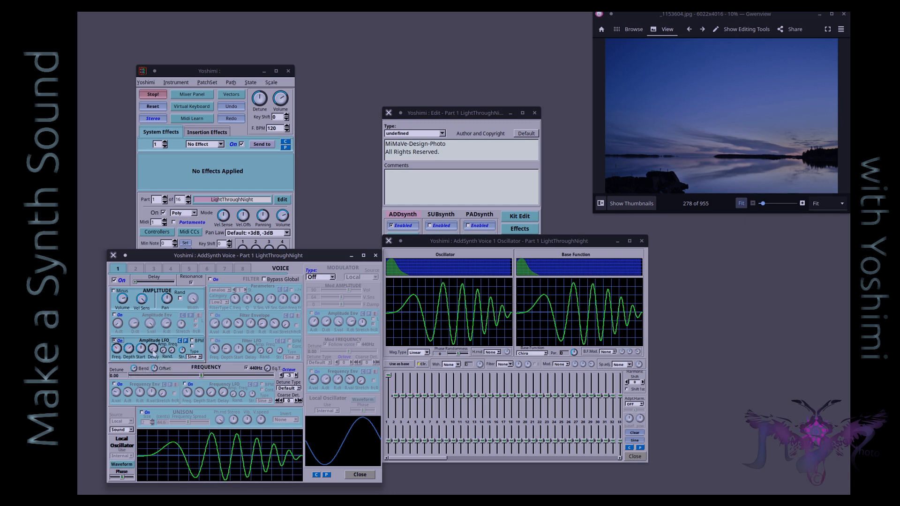
pyautogui.moveTo(153, 352)
pyautogui.moveTo(116, 348); pyautogui.dragTo(116, 364)
pyautogui.moveTo(118, 356)
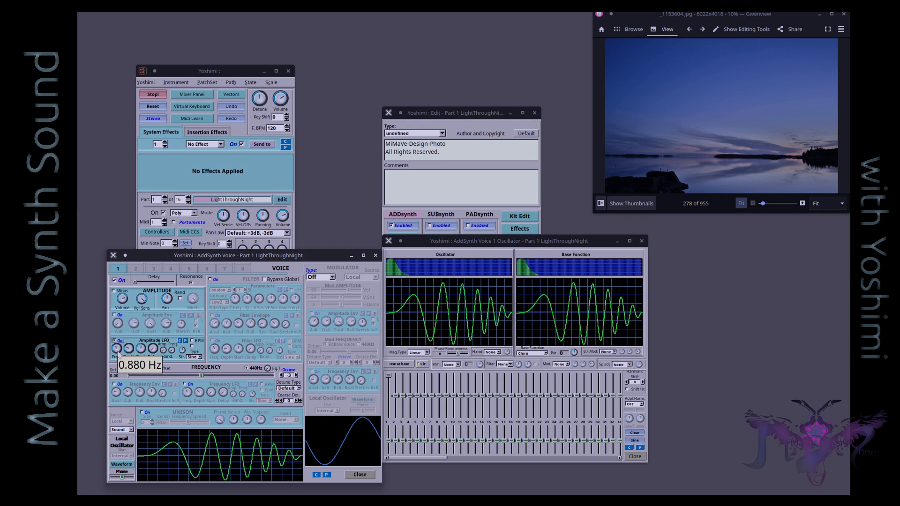
pyautogui.scroll(1, 118, 356)
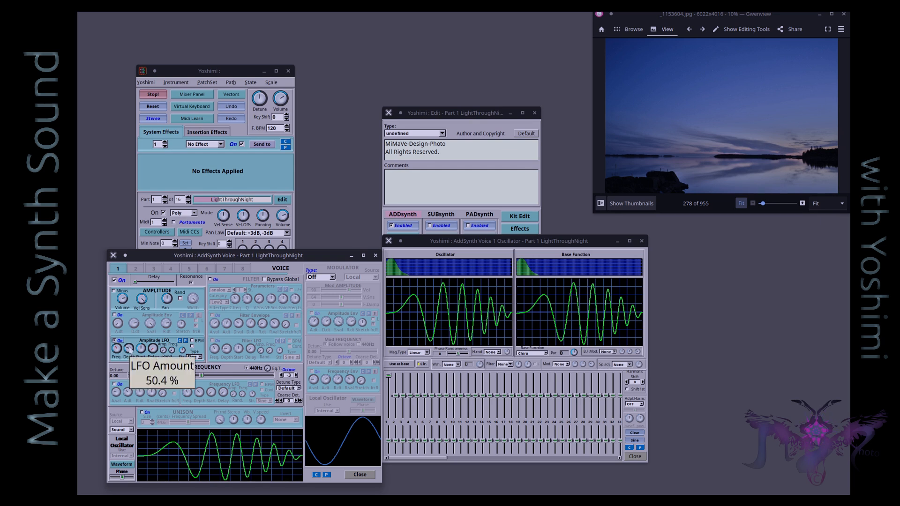
# - Raise the depth of voice 1's Amplitude LFO to 200 %, comparing it with slightly lower amounts such as 185.4 %
pyautogui.moveTo(130, 350); pyautogui.dragTo(135, 329)
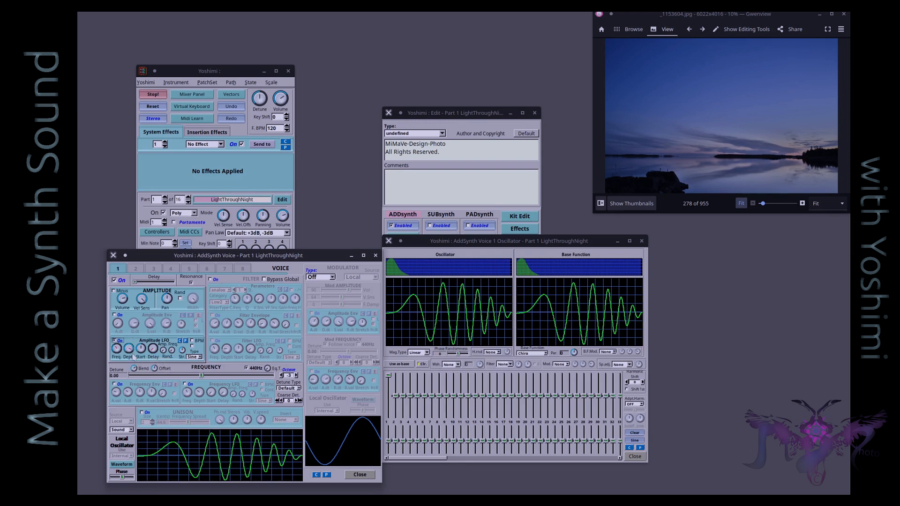
pyautogui.moveTo(133, 351)
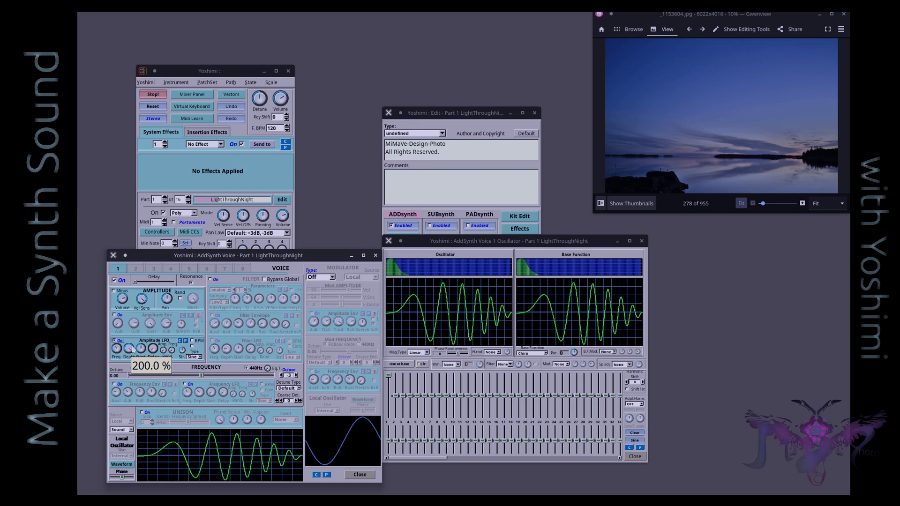
pyautogui.scroll(-4, 133, 352)
pyautogui.scroll(3, 132, 352)
pyautogui.scroll(-1, 132, 352)
pyautogui.scroll(1, 132, 351)
pyautogui.scroll(-1, 132, 351)
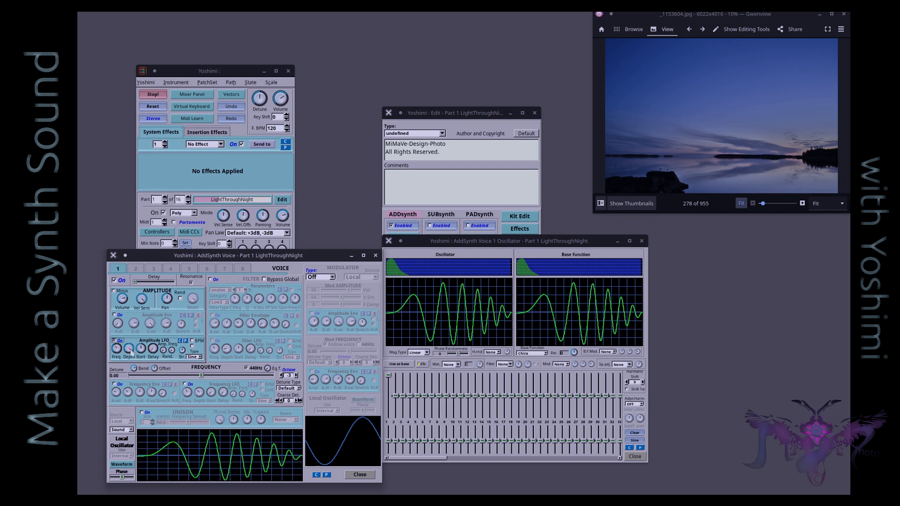
pyautogui.scroll(-2, 131, 352)
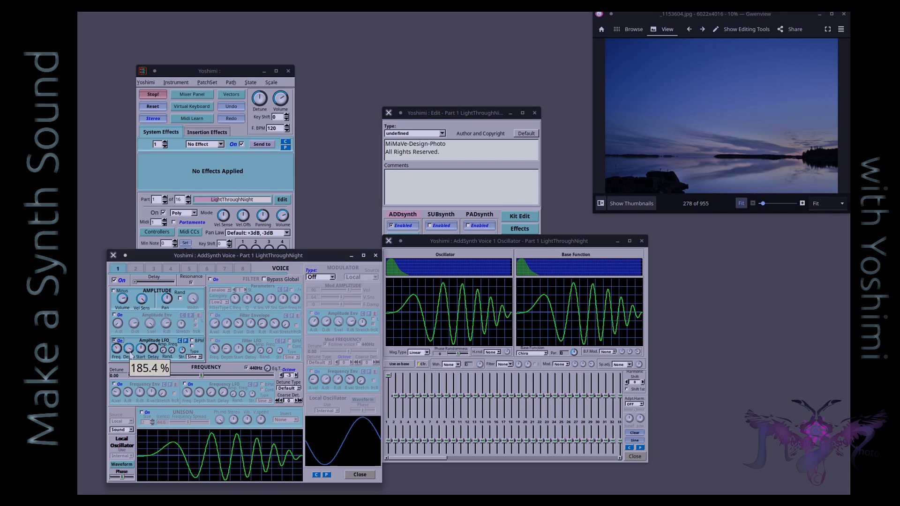
pyautogui.scroll(1, 132, 354)
pyautogui.scroll(-1, 131, 355)
pyautogui.scroll(1, 131, 356)
pyautogui.scroll(1, 131, 355)
pyautogui.scroll(3, 130, 355)
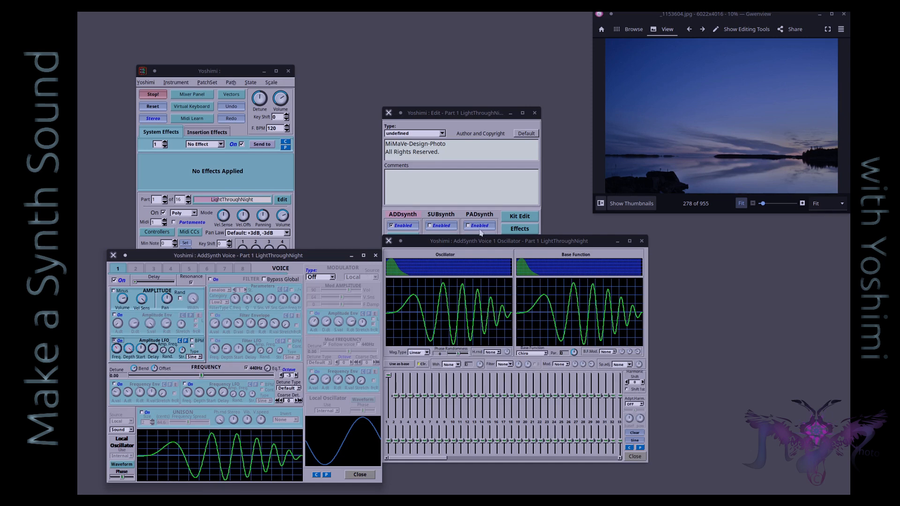
# - Close voice 1's oscillator editor and move the ADDsynth Global window clear of the instrument edit window
pyautogui.moveTo(489, 242); pyautogui.dragTo(665, 252)
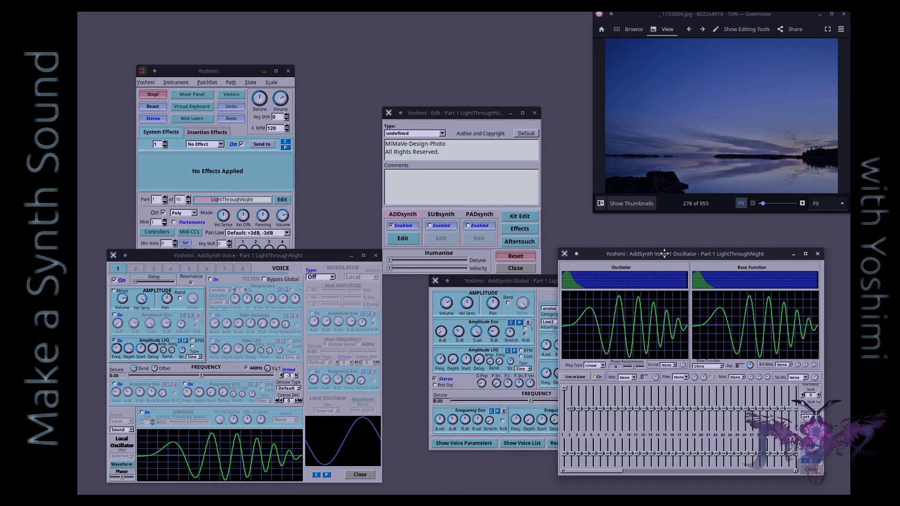
pyautogui.click(818, 254)
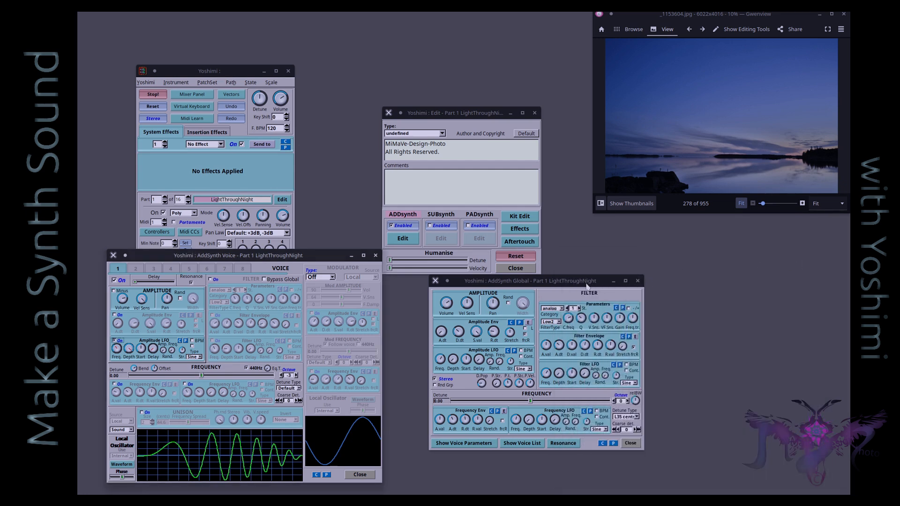
pyautogui.moveTo(584, 283); pyautogui.dragTo(554, 304)
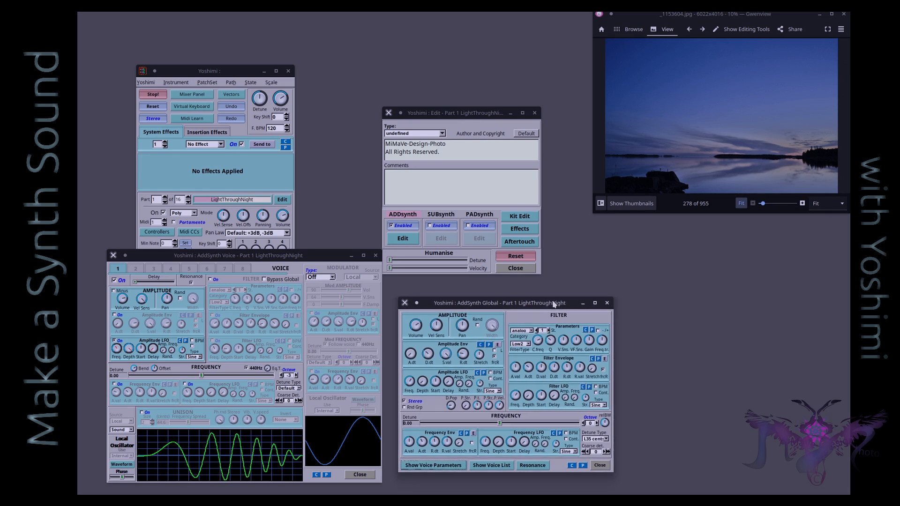
# - Enable the PADsynth engine for the instrument and open its waveform oscillator editor
pyautogui.click(468, 226)
pyautogui.click(483, 239)
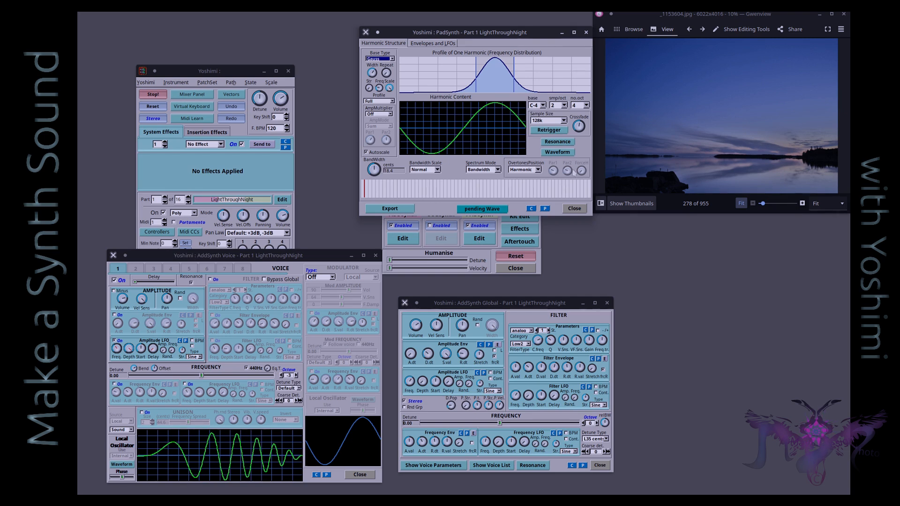
pyautogui.click(564, 153)
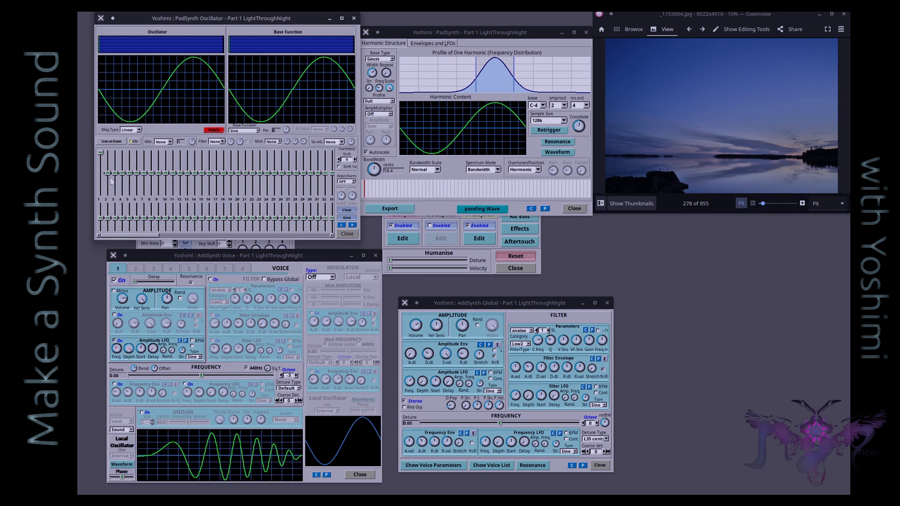
# - Raise the second harmonic's magnitude in the PADsynth oscillator, try 50.8 % and 38.1 %, then apply it at 46.0 %
pyautogui.moveTo(107, 175); pyautogui.dragTo(109, 163)
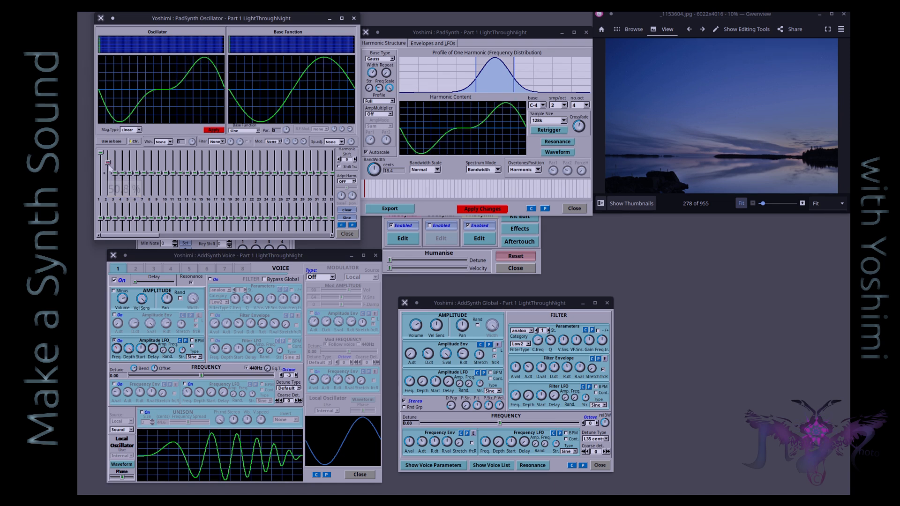
pyautogui.click(217, 131)
pyautogui.click(217, 131)
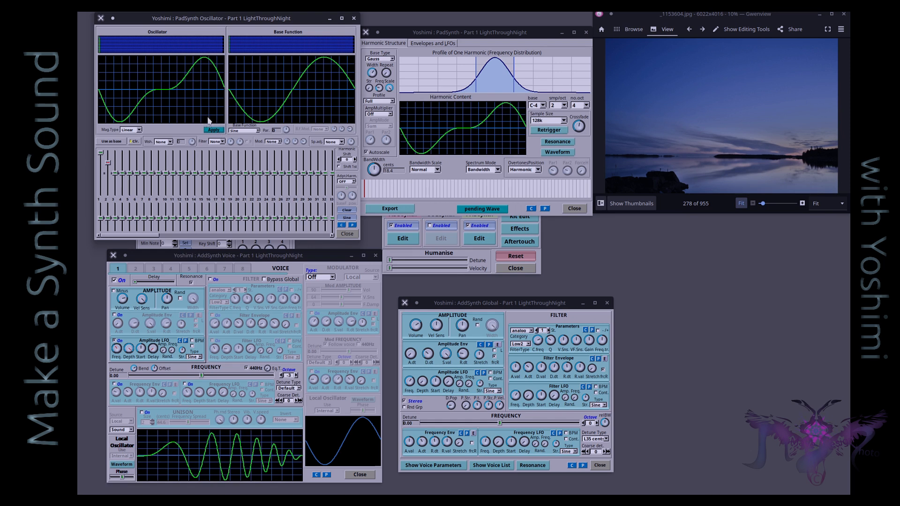
pyautogui.scroll(-8, 108, 164)
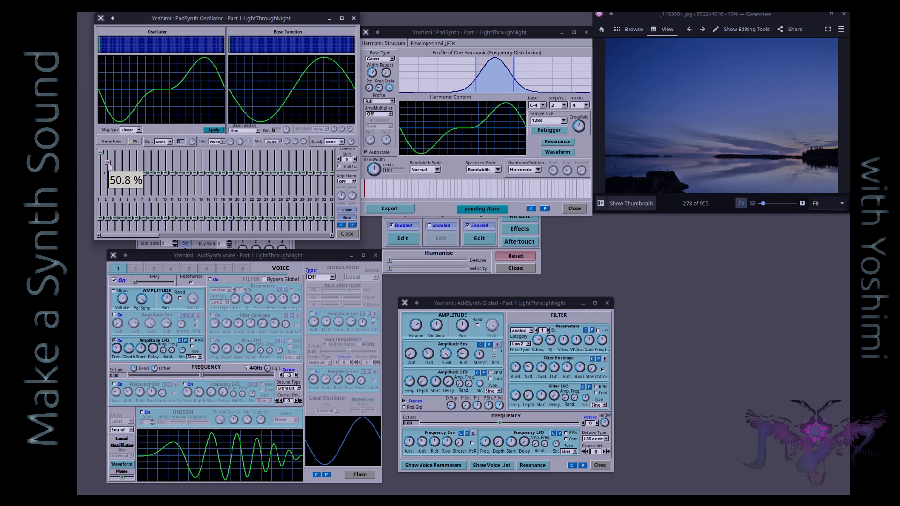
pyautogui.scroll(-8, 108, 164)
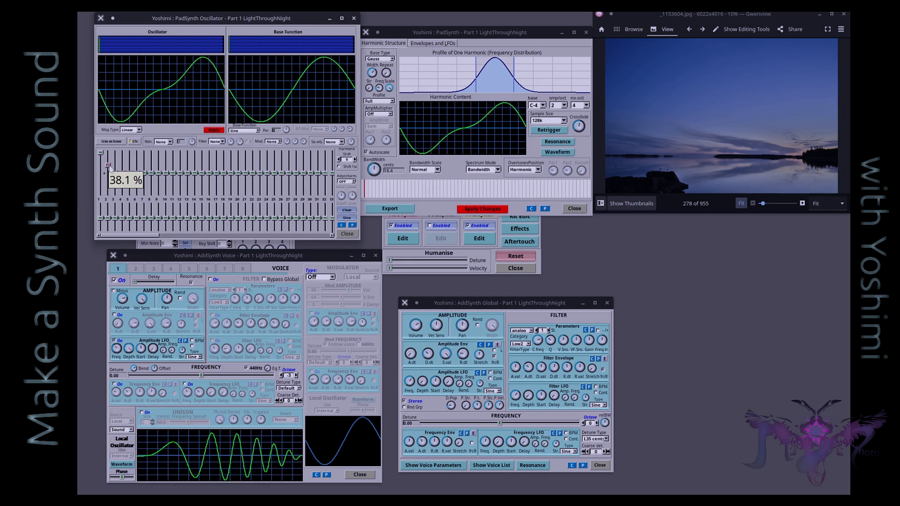
pyautogui.scroll(10, 107, 163)
pyautogui.click(215, 130)
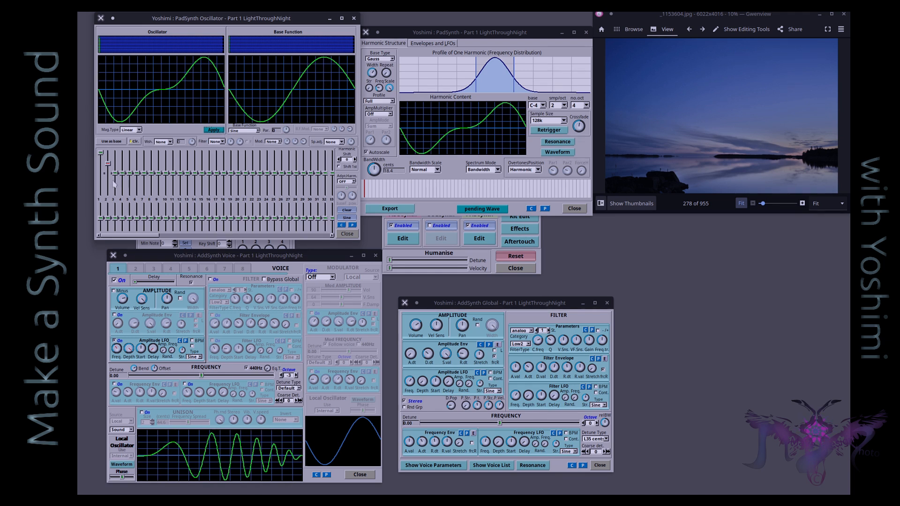
# - Compare a higher magnitude with 34.9 % for the PADsynth oscillator's second harmonic, applying each one
pyautogui.moveTo(108, 164)
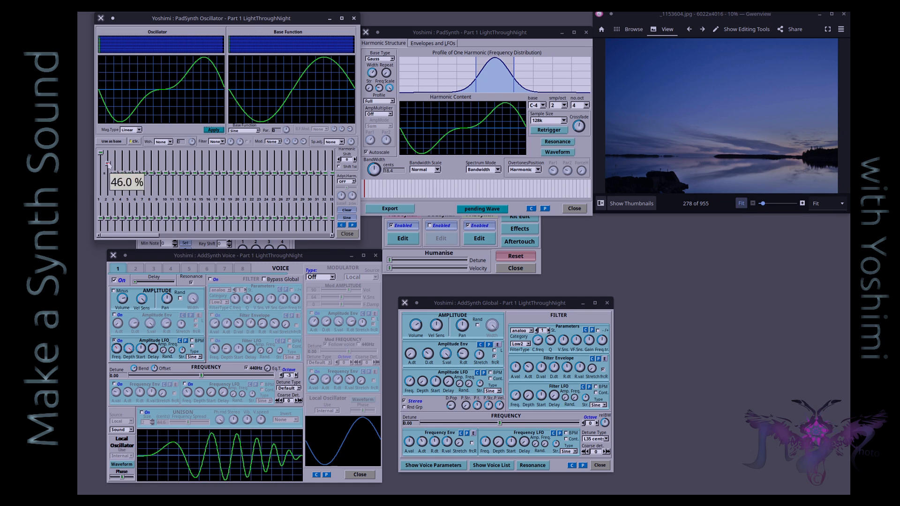
pyautogui.moveTo(108, 164); pyautogui.dragTo(108, 159)
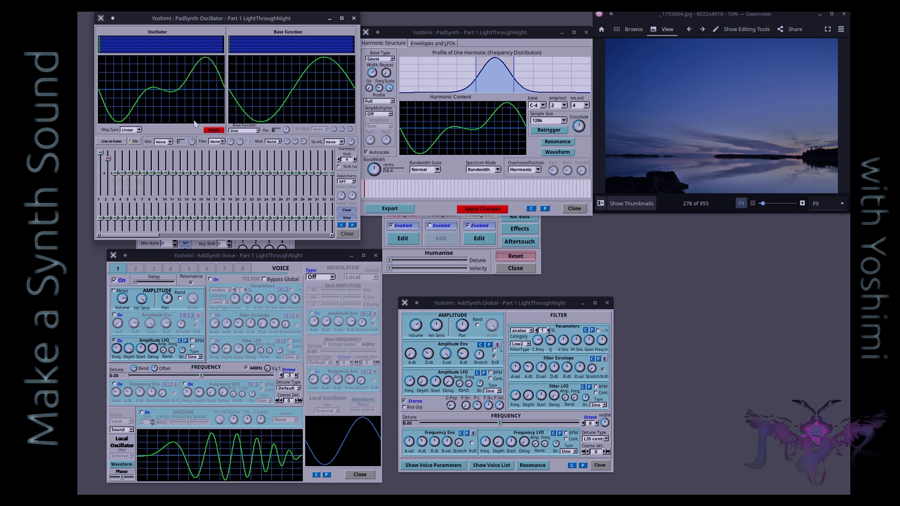
pyautogui.click(214, 131)
pyautogui.click(109, 159)
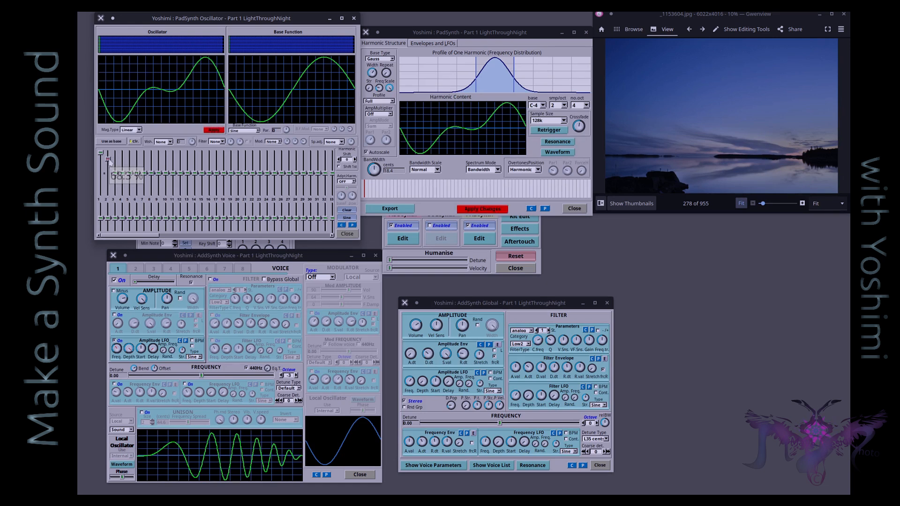
pyautogui.moveTo(109, 160); pyautogui.dragTo(108, 165)
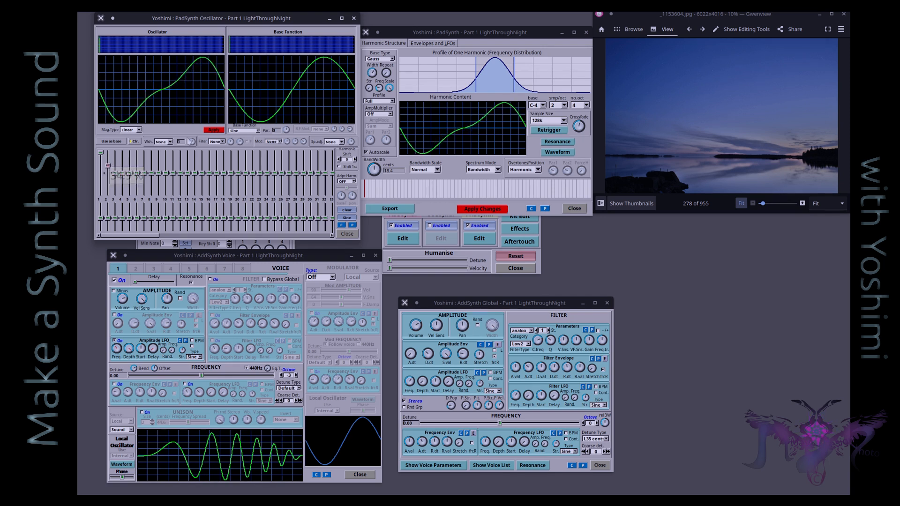
pyautogui.click(216, 131)
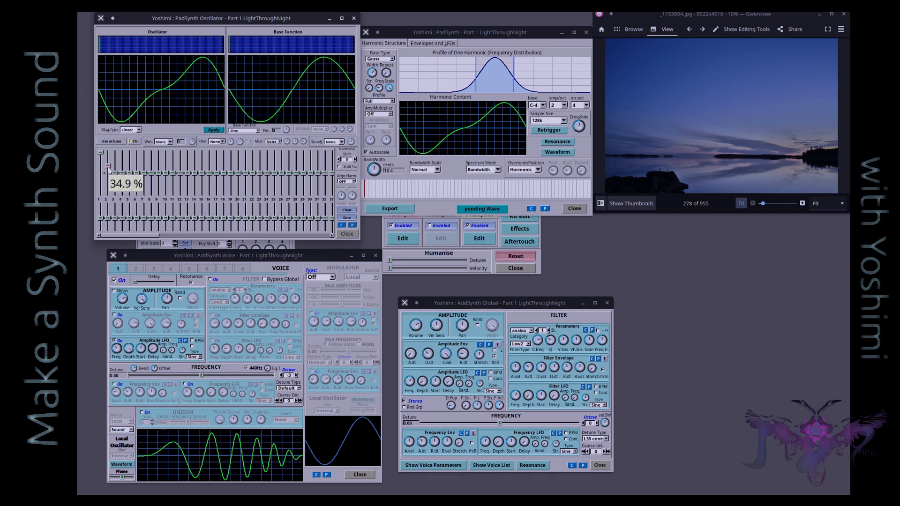
# - Raise the second harmonic's magnitude to a moderate level, apply it, and close the PADsynth oscillator and editor
pyautogui.moveTo(109, 169); pyautogui.dragTo(108, 164)
pyautogui.click(217, 131)
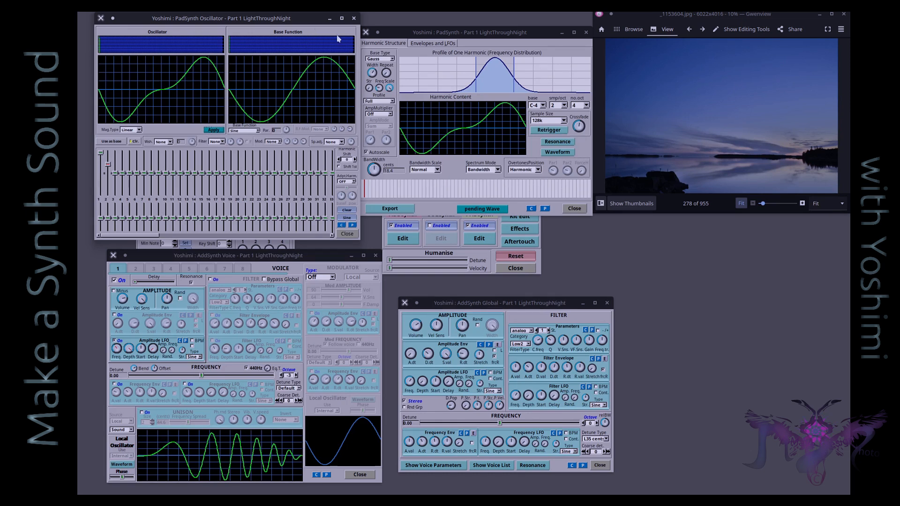
pyautogui.click(354, 18)
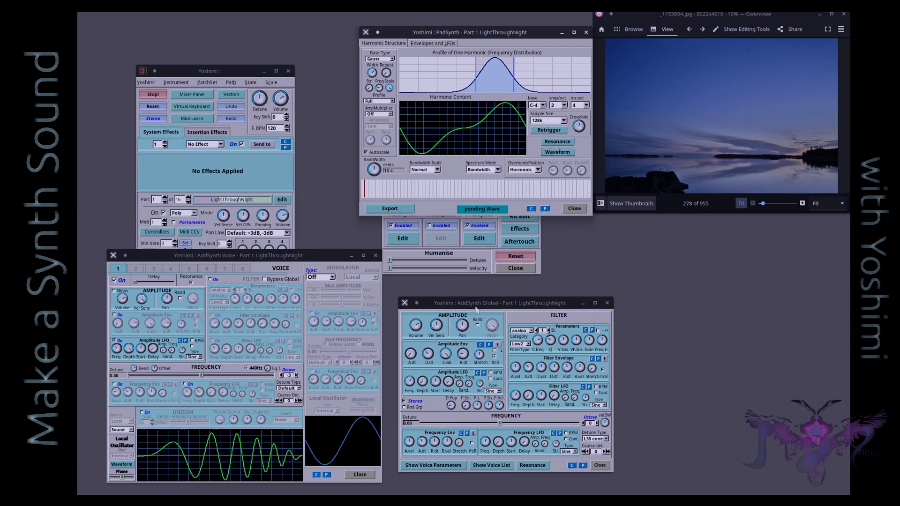
pyautogui.click(586, 33)
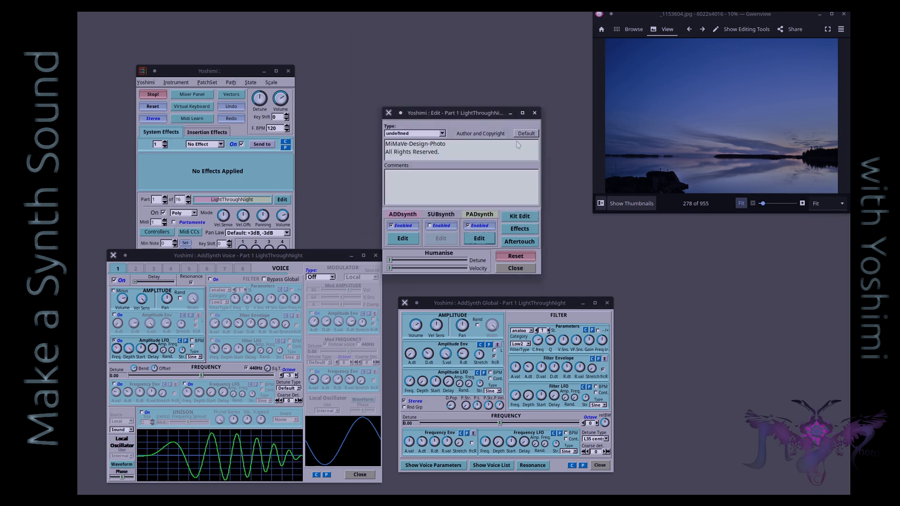
# - Switch the ADDsynth and PADsynth engines off and on in turn to compare each one alone with the combination
pyautogui.click(391, 225)
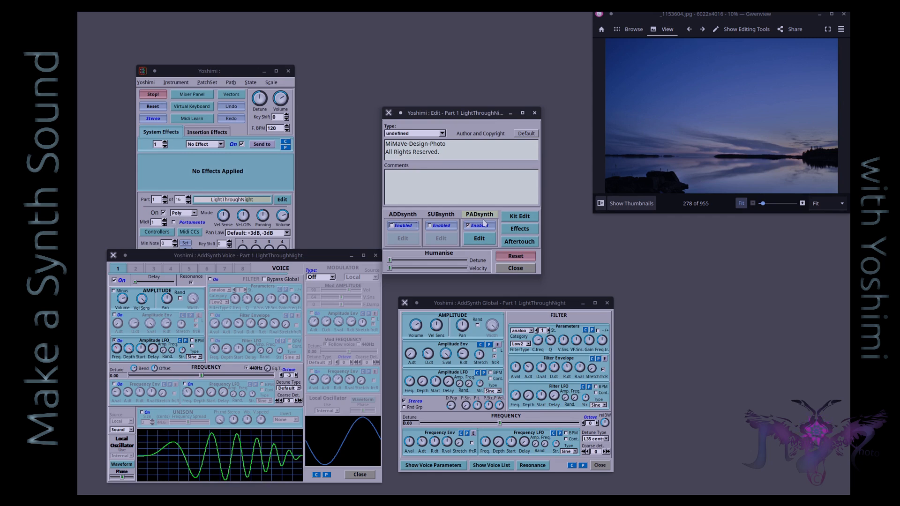
pyautogui.click(391, 225)
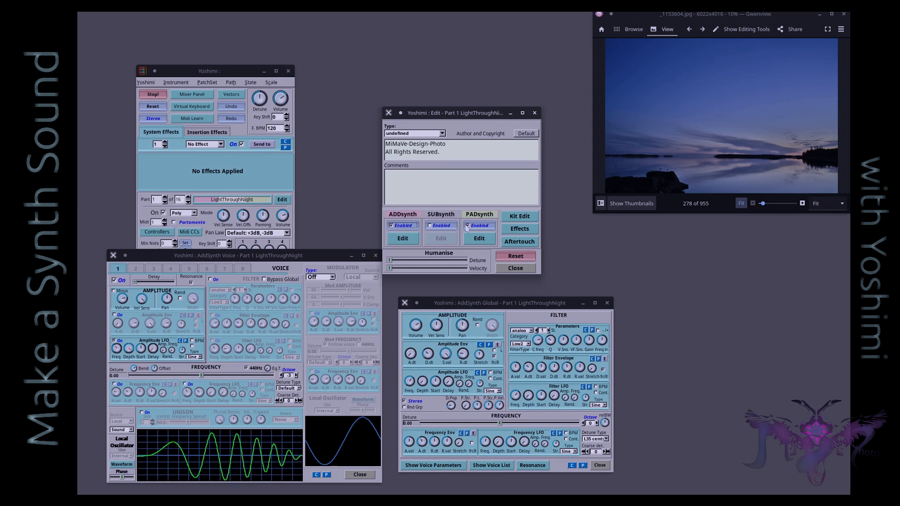
pyautogui.click(467, 226)
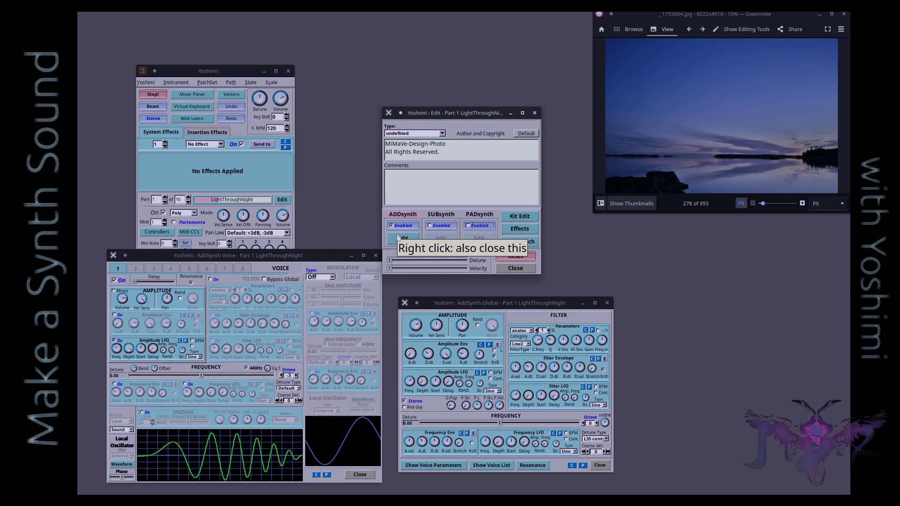
pyautogui.click(467, 226)
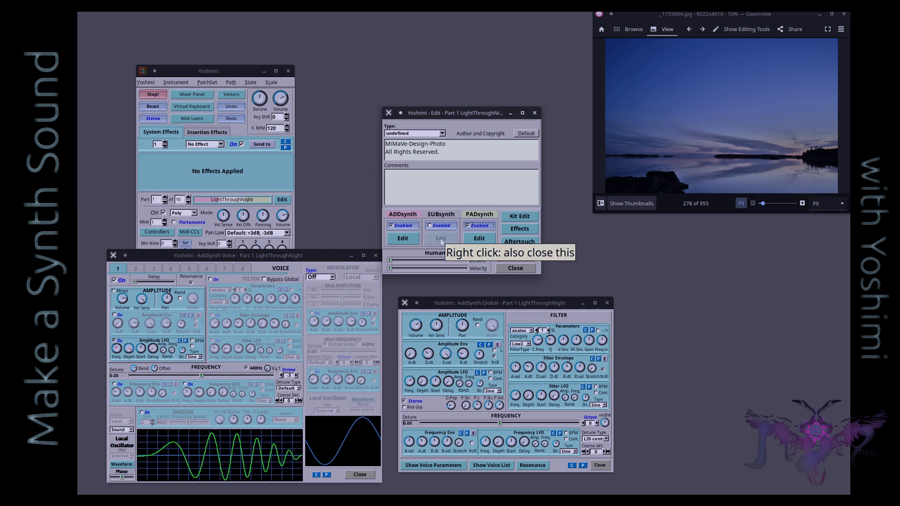
# - Reopen the ADDsynth voice parameters from the ADDsynth editor and toggle voice 1 off and on
pyautogui.click(404, 238)
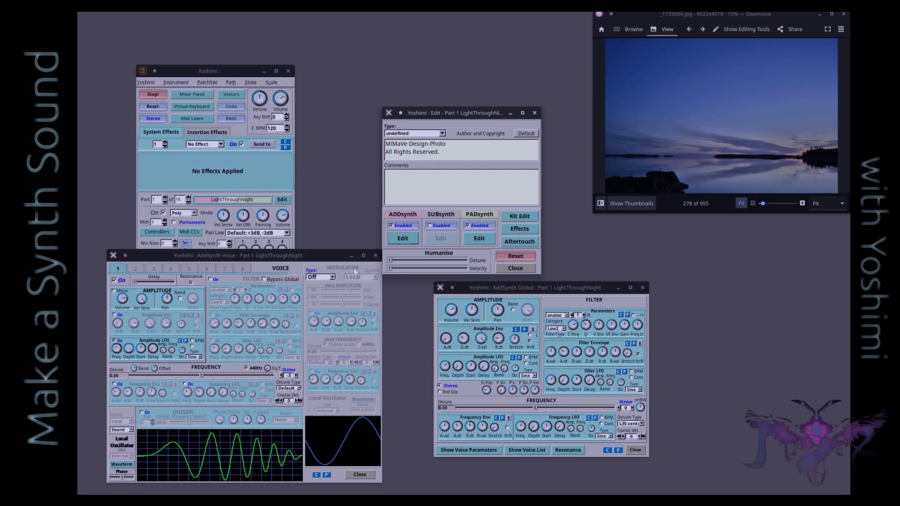
pyautogui.click(375, 256)
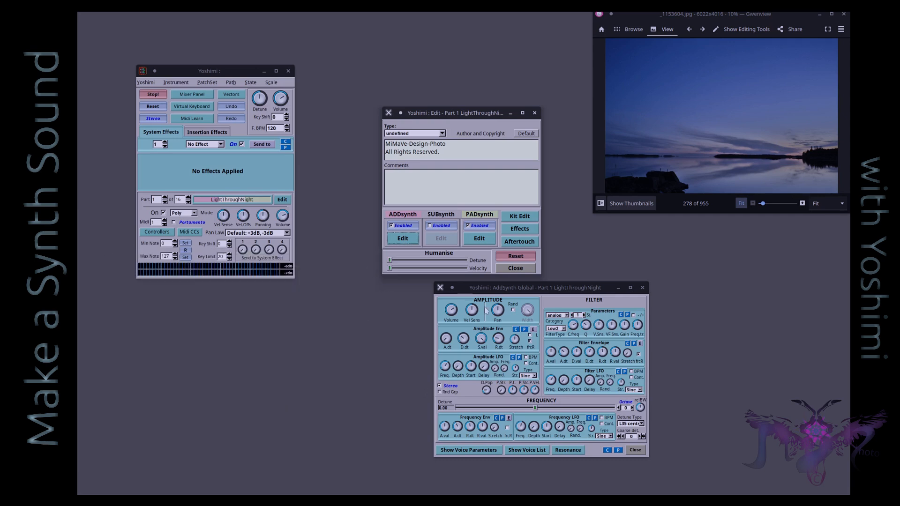
pyautogui.click(469, 450)
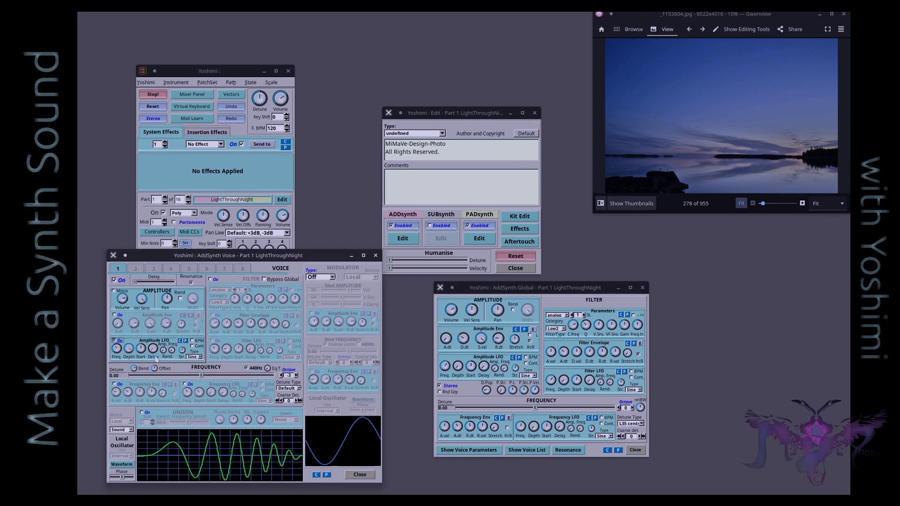
pyautogui.click(114, 280)
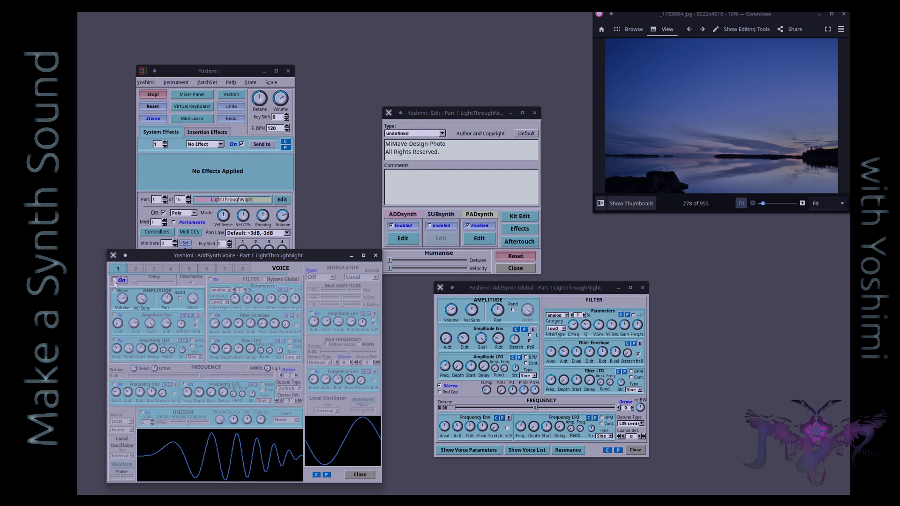
pyautogui.click(114, 281)
# - Enable ADDsynth voice 2 with its octave raised to 3, and open its oscillator editor
pyautogui.click(140, 269)
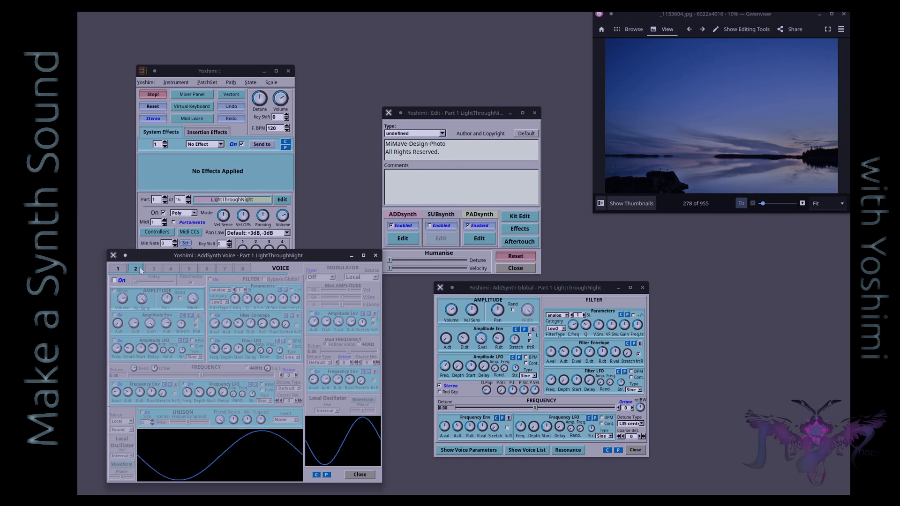
pyautogui.click(114, 281)
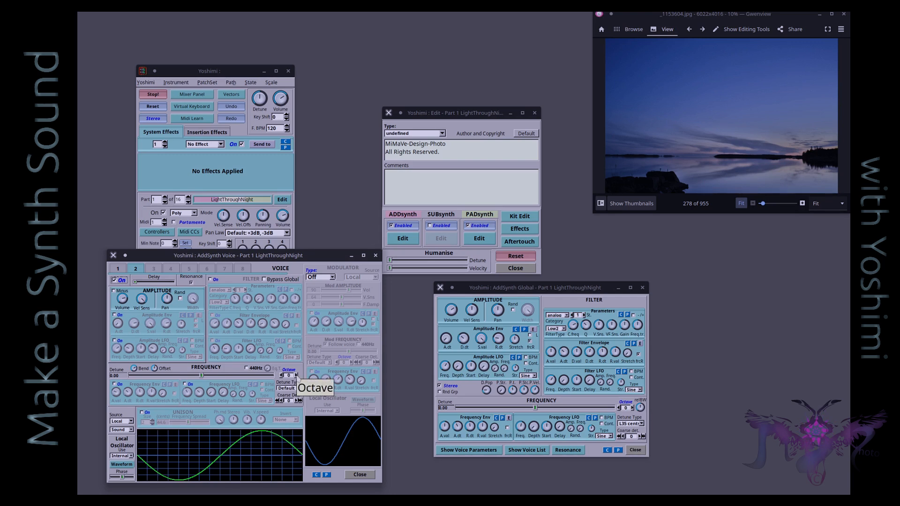
pyautogui.click(296, 376)
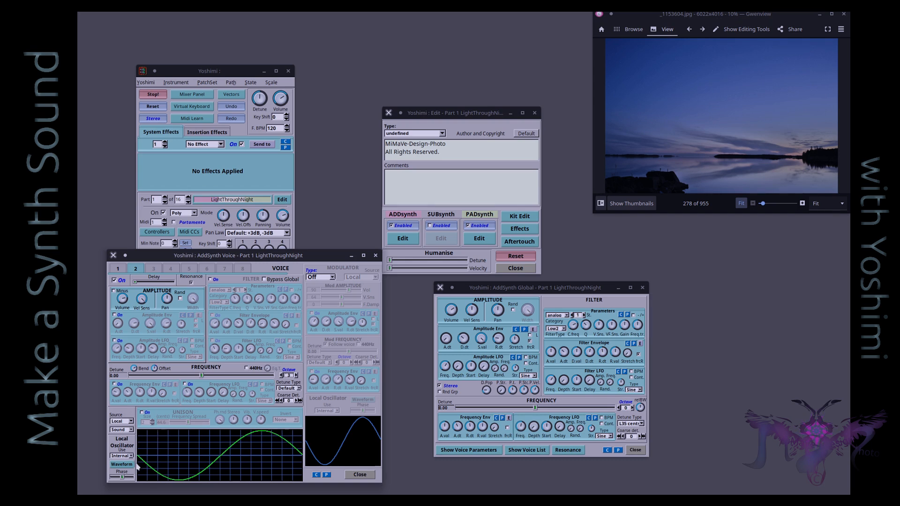
pyautogui.click(122, 465)
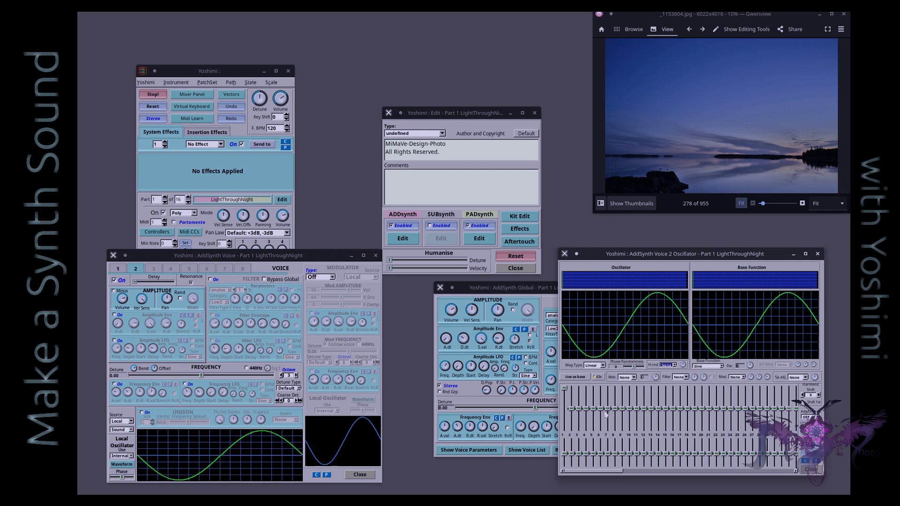
# - Try the Triangle, Saw and Gauss base functions in the voice 2 oscillator and settle on Diode
pyautogui.click(722, 367)
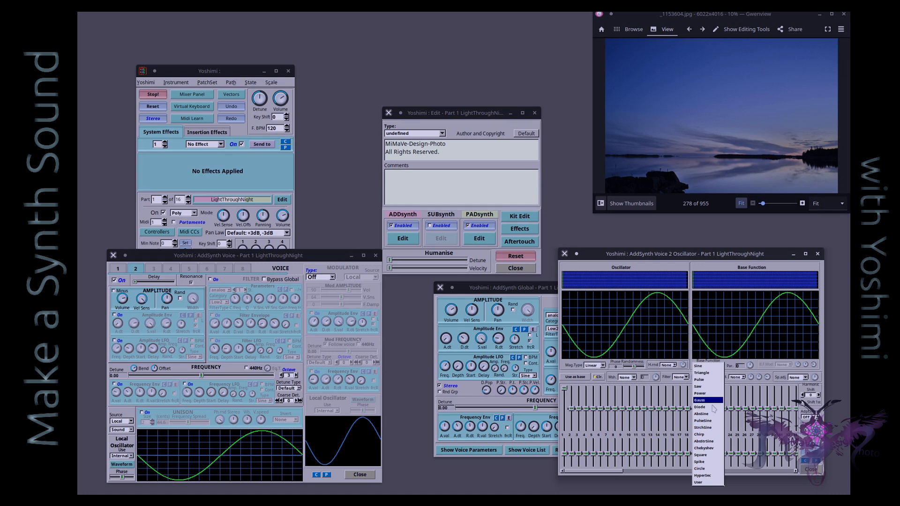
pyautogui.click(703, 387)
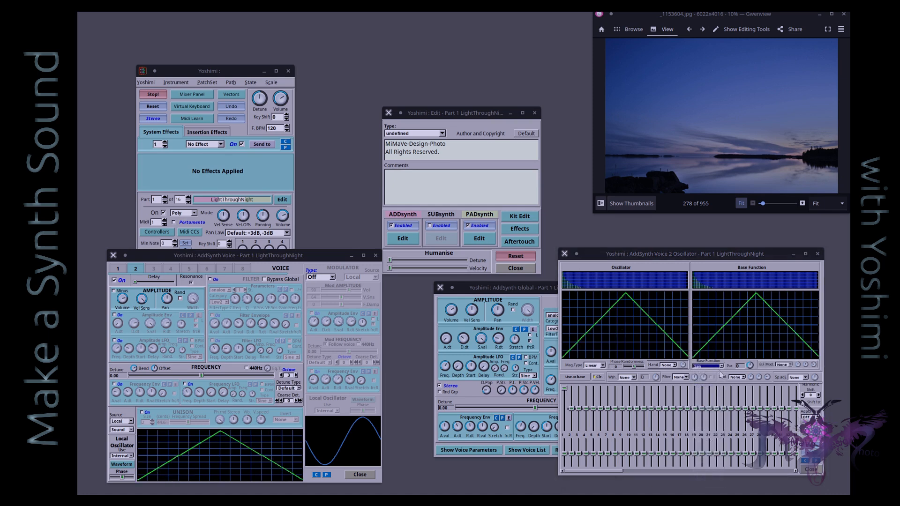
pyautogui.click(723, 368)
pyautogui.click(723, 375)
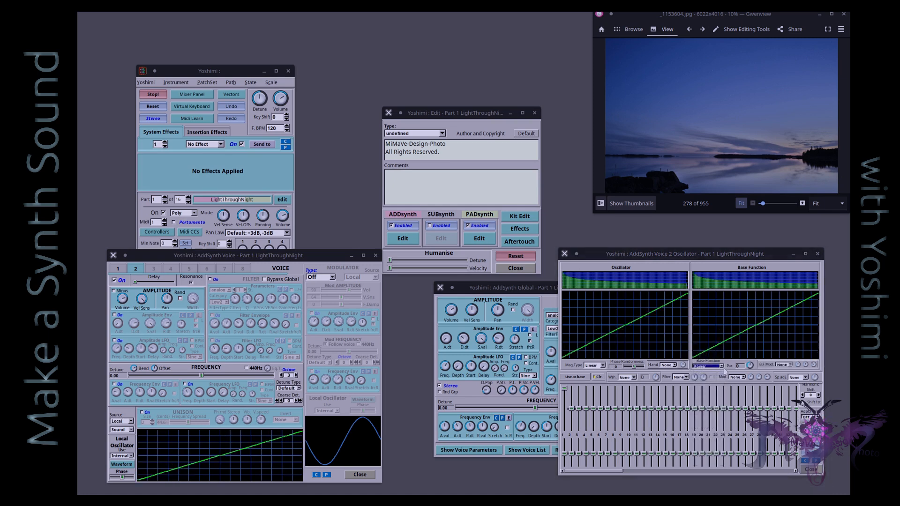
pyautogui.click(723, 367)
pyautogui.click(724, 373)
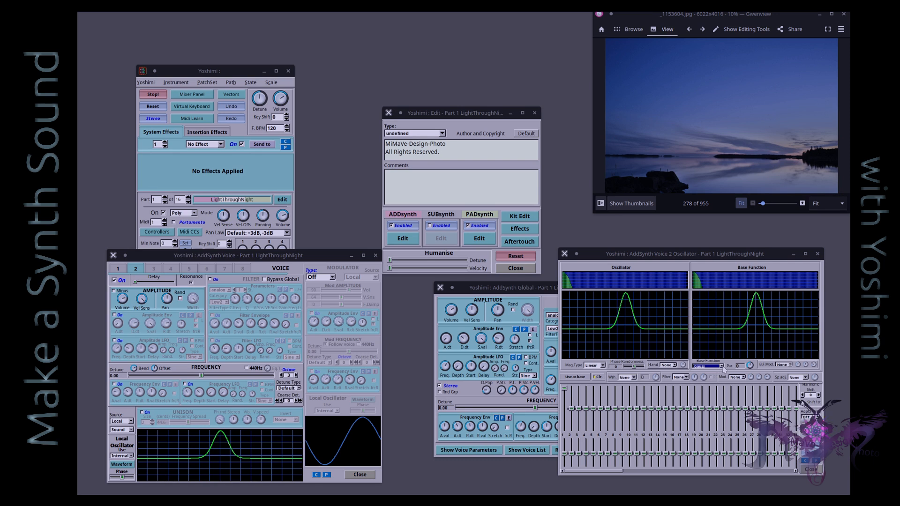
pyautogui.click(723, 369)
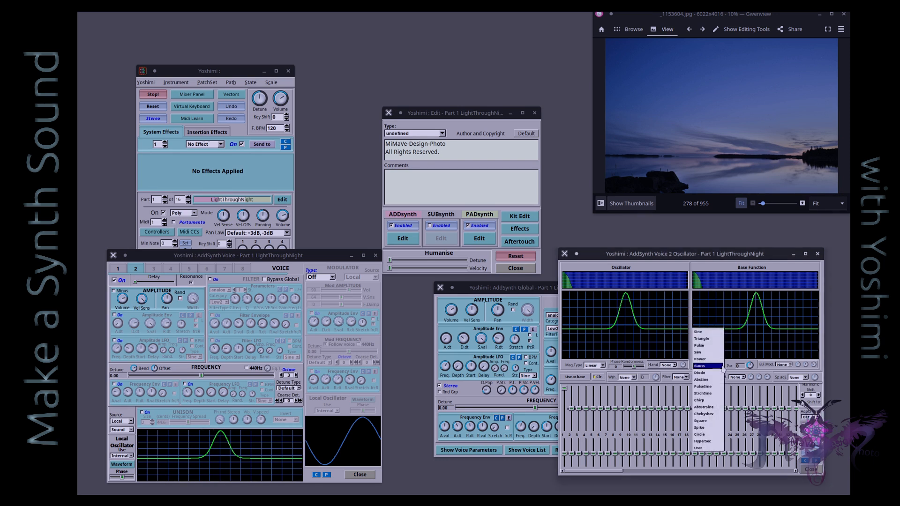
pyautogui.click(721, 375)
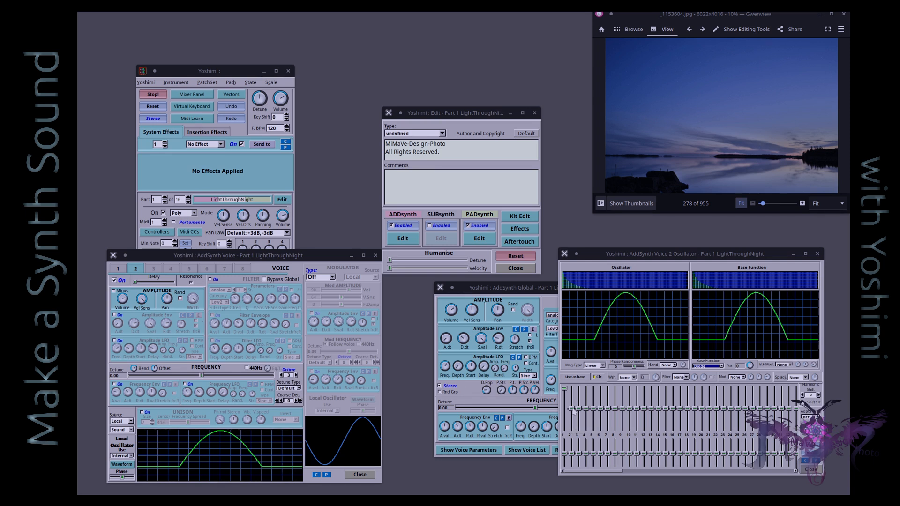
# - Raise the third and fifth harmonics of the voice 2 oscillator slightly, with the fifth's magnitude at 27.0 %
pyautogui.moveTo(572, 408)
pyautogui.mouseDown()
pyautogui.moveTo(573, 398)
pyautogui.moveTo(581, 405)
pyautogui.mouseUp()
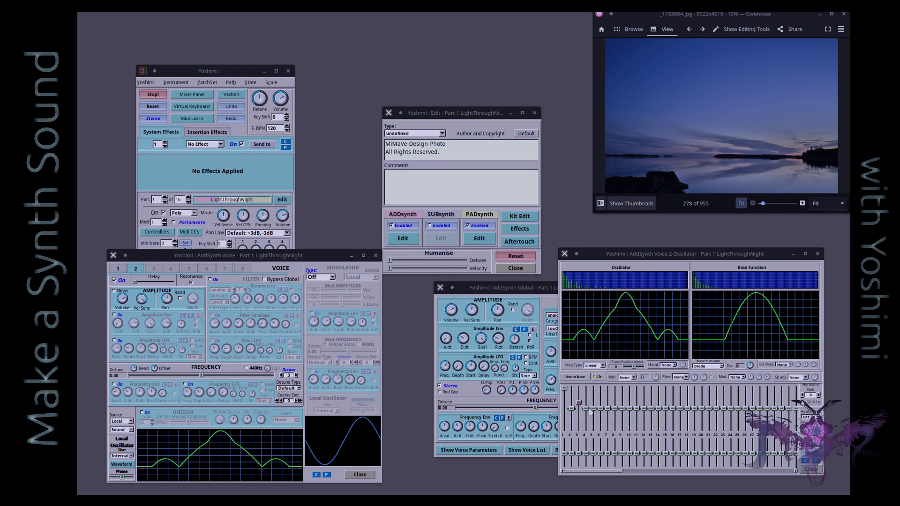
pyautogui.moveTo(587, 408)
pyautogui.mouseDown()
pyautogui.moveTo(587, 391)
pyautogui.moveTo(587, 409)
pyautogui.mouseUp()
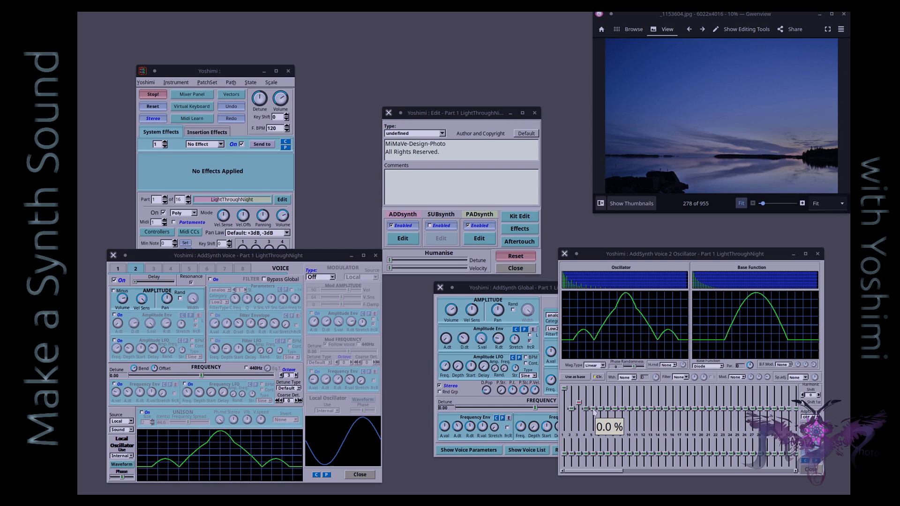
pyautogui.moveTo(594, 410); pyautogui.dragTo(594, 406)
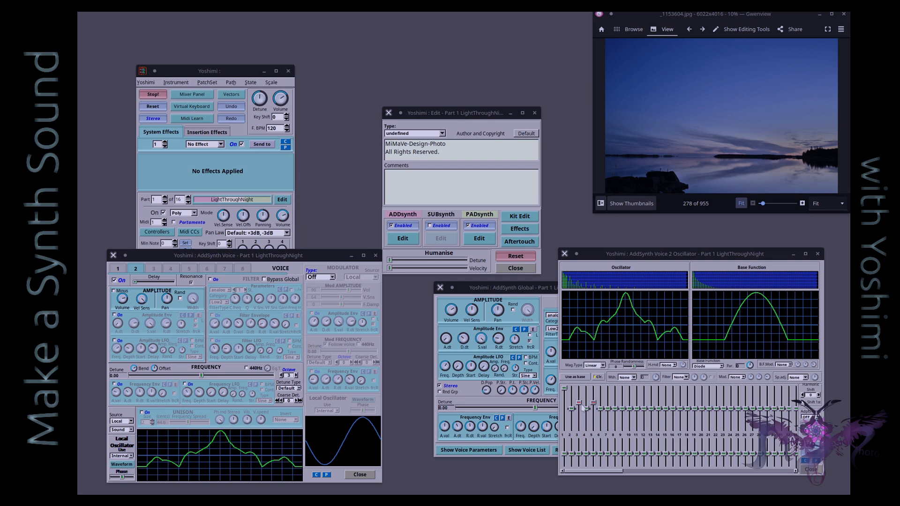
pyautogui.moveTo(593, 404); pyautogui.dragTo(594, 401)
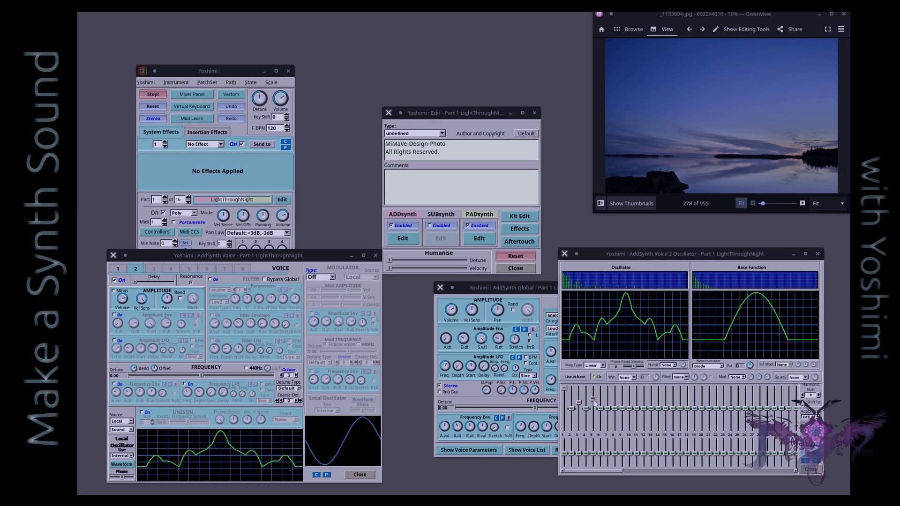
pyautogui.moveTo(594, 401); pyautogui.dragTo(594, 403)
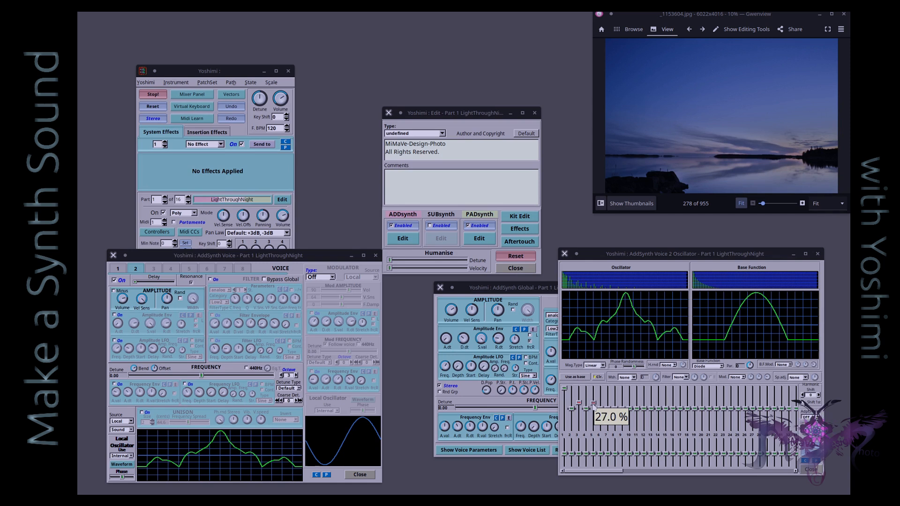
# - Fine-tune the third harmonic's magnitude up and down until it sits close to the fifth harmonic's level
pyautogui.scroll(1, 593, 405)
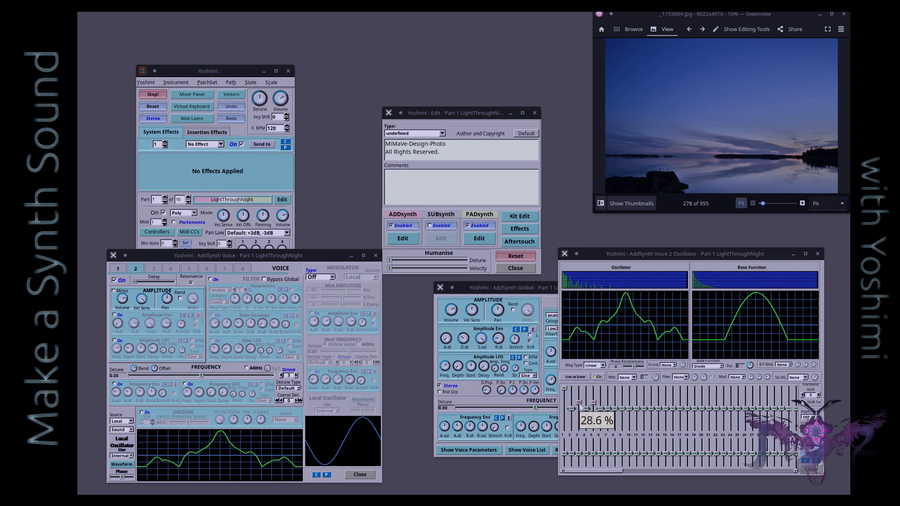
pyautogui.scroll(4, 579, 405)
pyautogui.scroll(3, 581, 404)
pyautogui.scroll(-8, 581, 404)
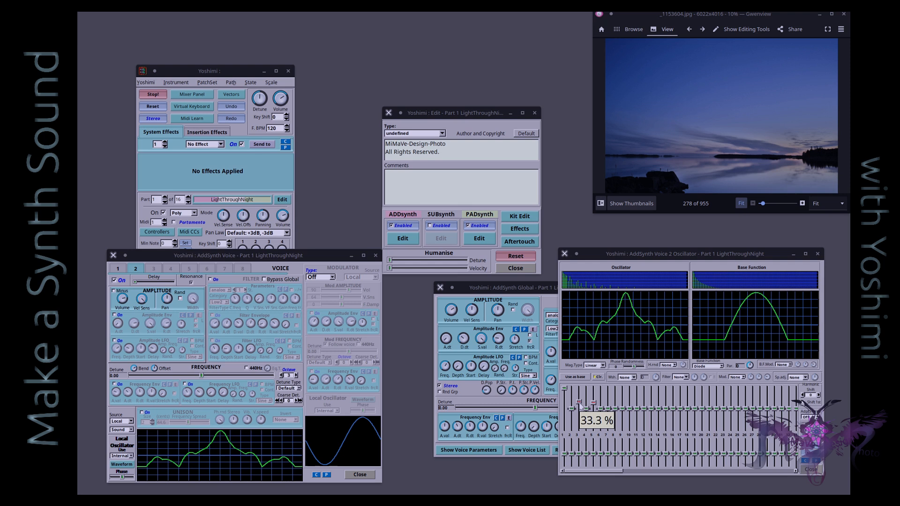
pyautogui.scroll(-3, 580, 405)
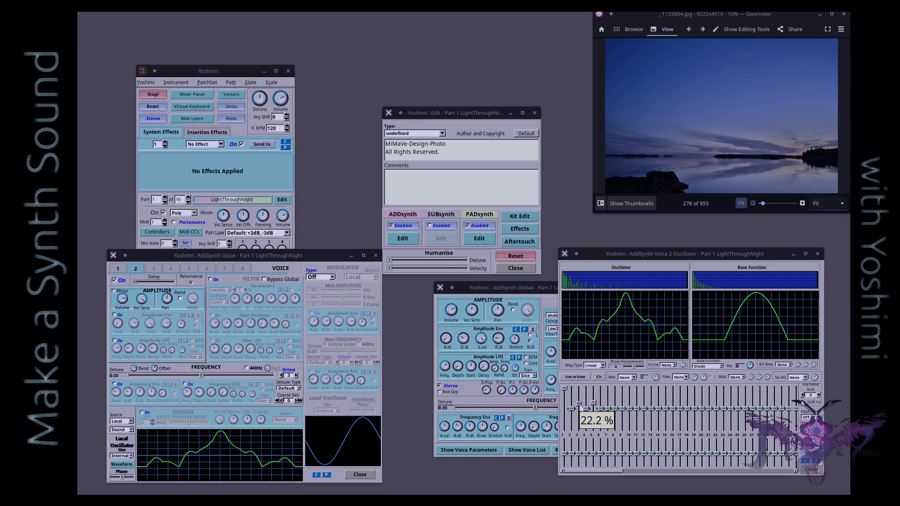
pyautogui.scroll(3, 580, 405)
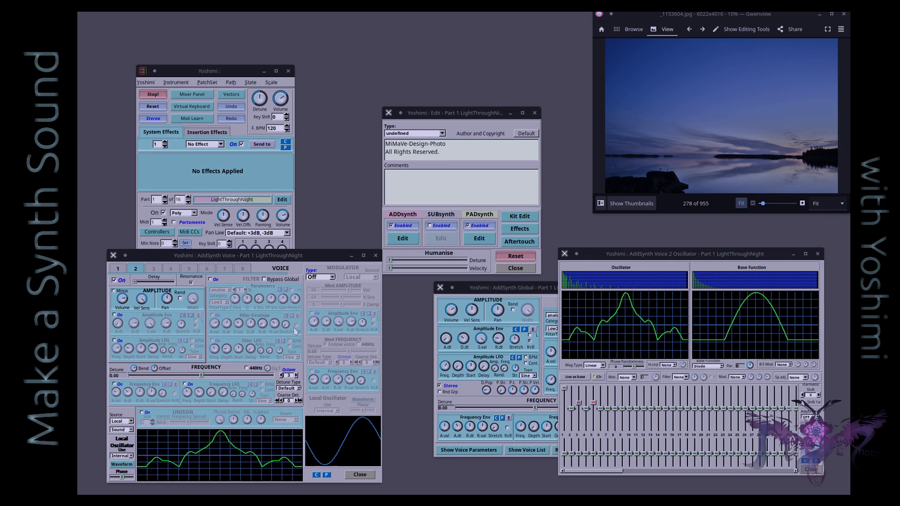
# - Set voice 2's modulator type to Morph and its source to Voice 1, checking voice 1's waveform in between
pyautogui.click(334, 277)
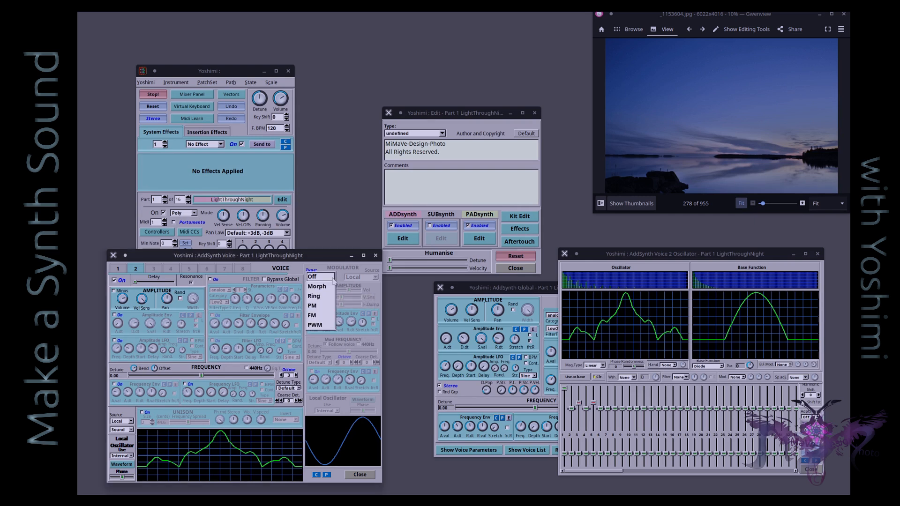
pyautogui.click(326, 288)
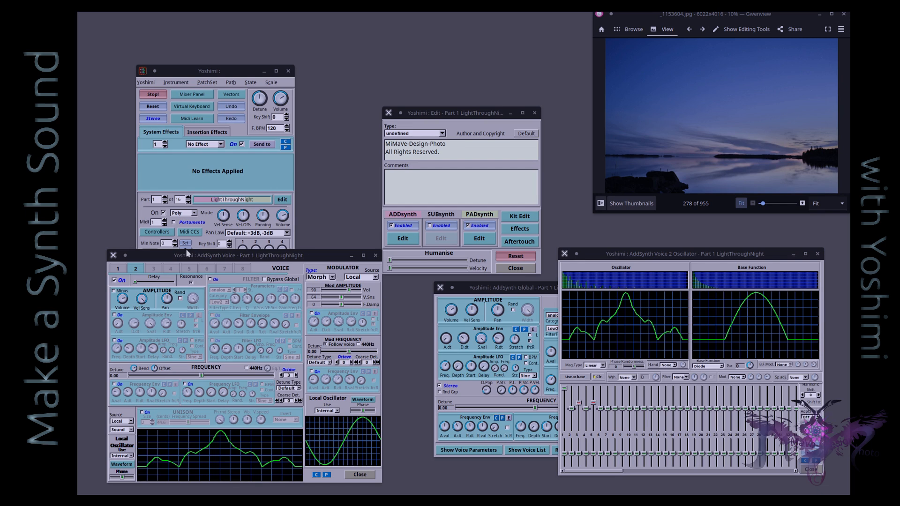
pyautogui.click(118, 270)
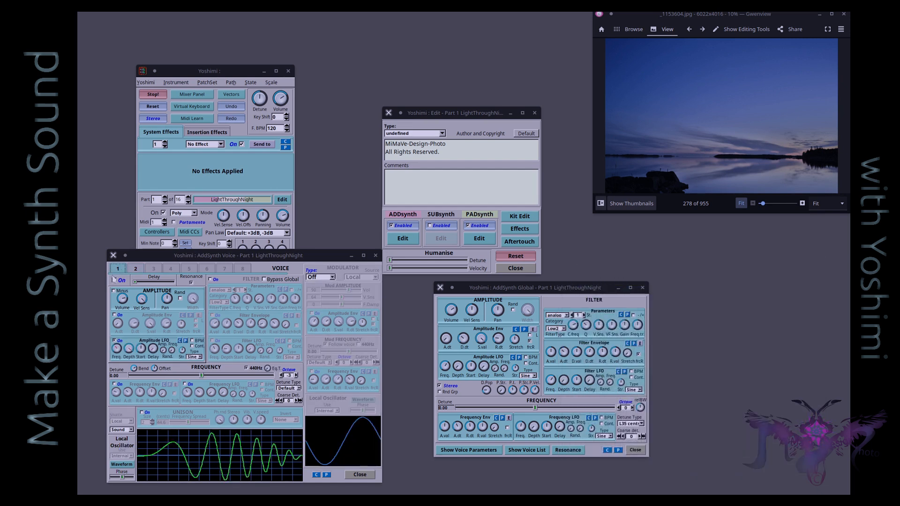
pyautogui.click(135, 269)
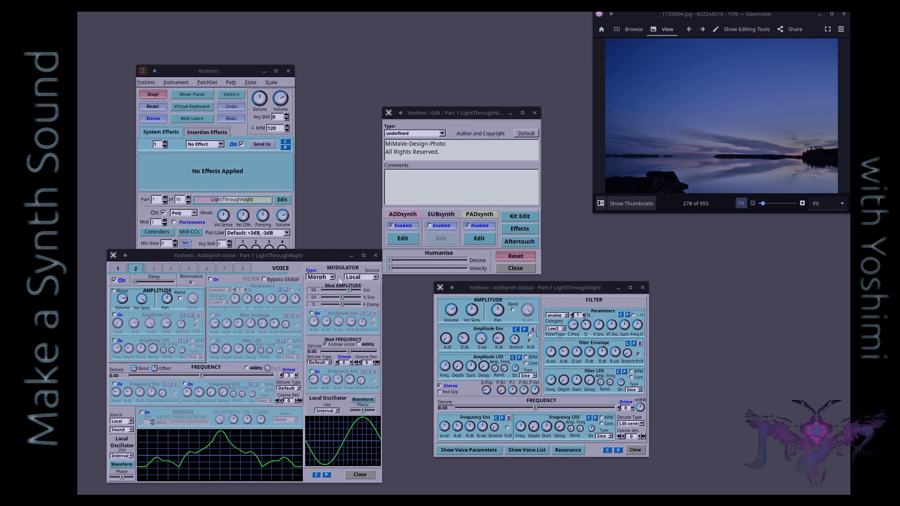
pyautogui.click(376, 278)
pyautogui.click(375, 287)
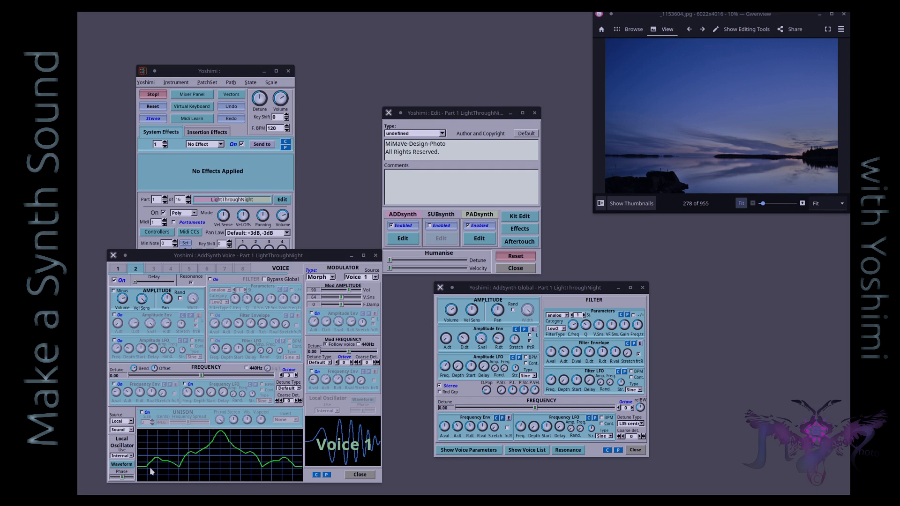
# - Reopen the voice 2 oscillator, raise the third harmonic's magnitude above the fifth's, and close the oscillator editor
pyautogui.click(122, 465)
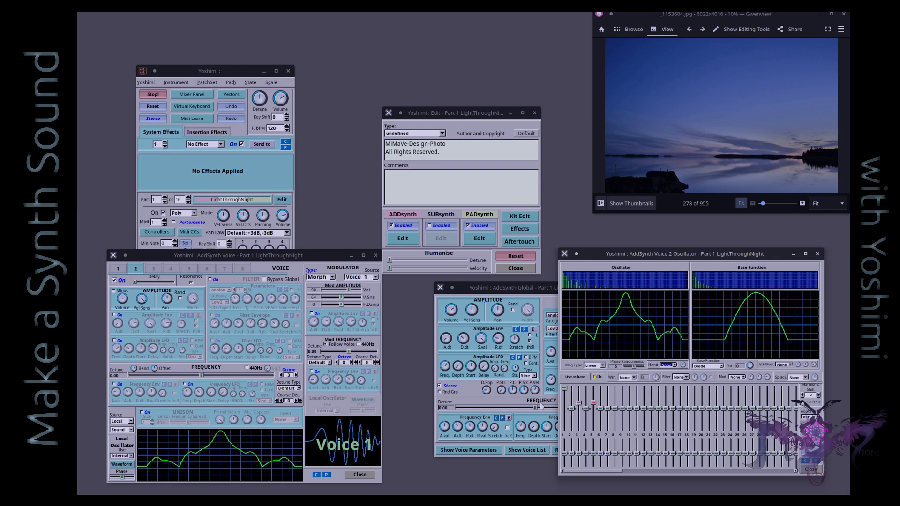
pyautogui.moveTo(578, 404)
pyautogui.mouseDown()
pyautogui.moveTo(593, 407)
pyautogui.moveTo(581, 396)
pyautogui.mouseUp()
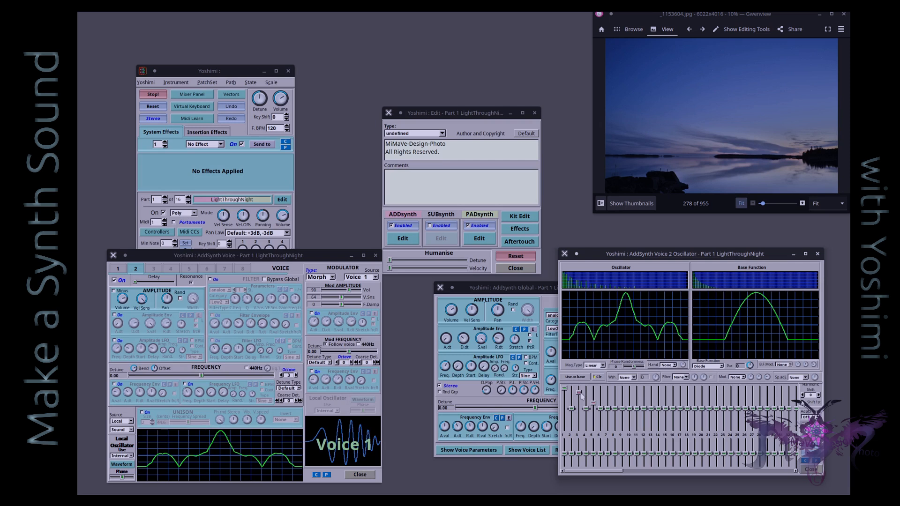
pyautogui.moveTo(581, 398); pyautogui.dragTo(578, 398)
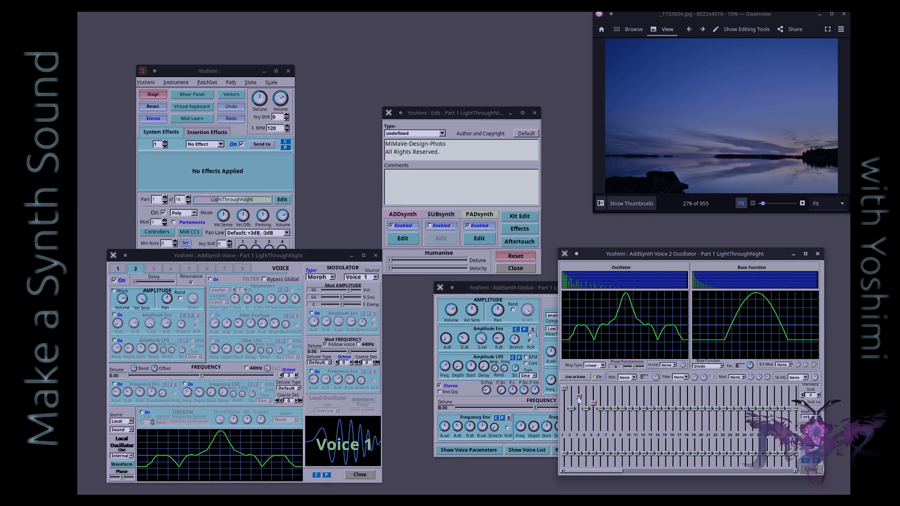
pyautogui.moveTo(578, 397); pyautogui.dragTo(579, 397)
pyautogui.moveTo(579, 398)
pyautogui.moveTo(579, 396); pyautogui.dragTo(581, 401)
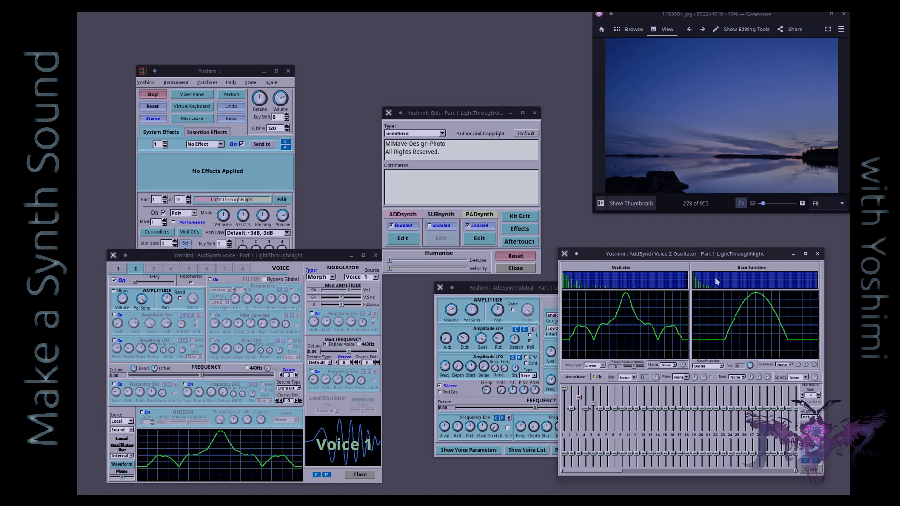
pyautogui.click(817, 254)
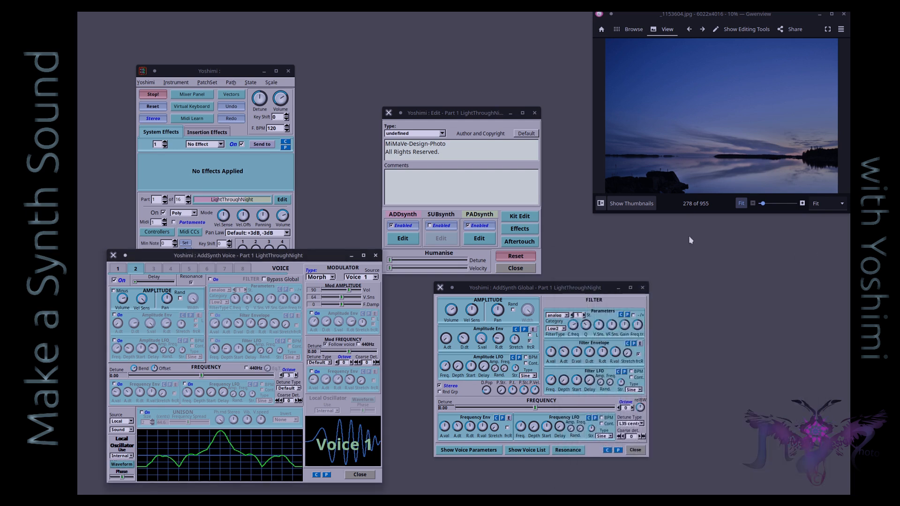
# - Turn PADsynth off and keep only ADDsynth enabled with voice 2 switched off to hear voice 1 alone
pyautogui.click(393, 226)
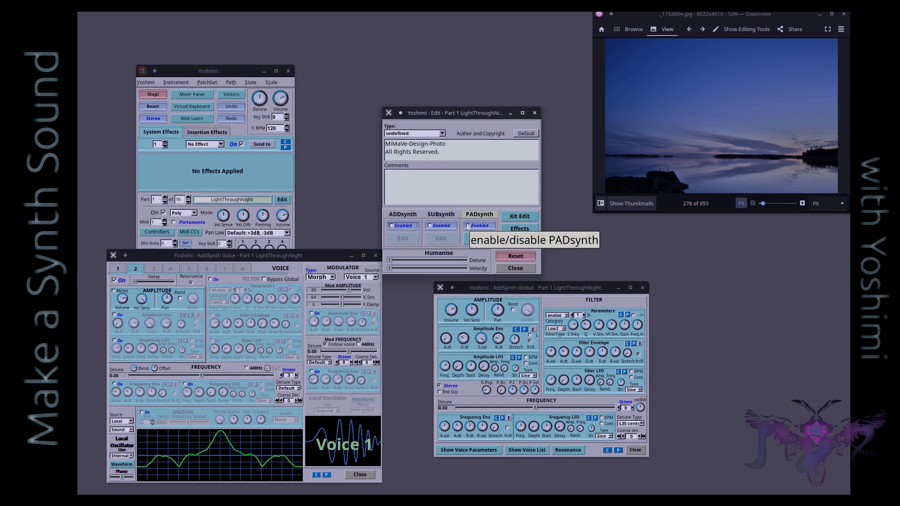
pyautogui.click(467, 225)
pyautogui.click(392, 226)
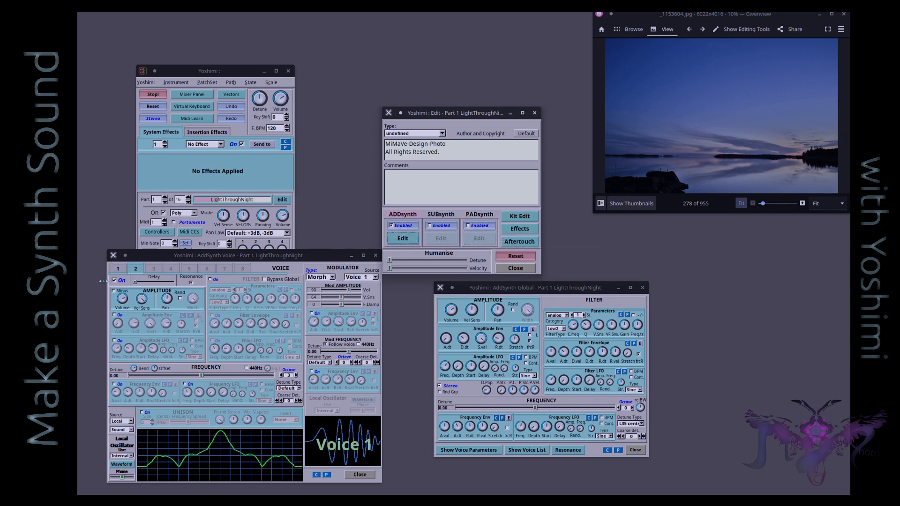
pyautogui.click(118, 269)
pyautogui.click(134, 270)
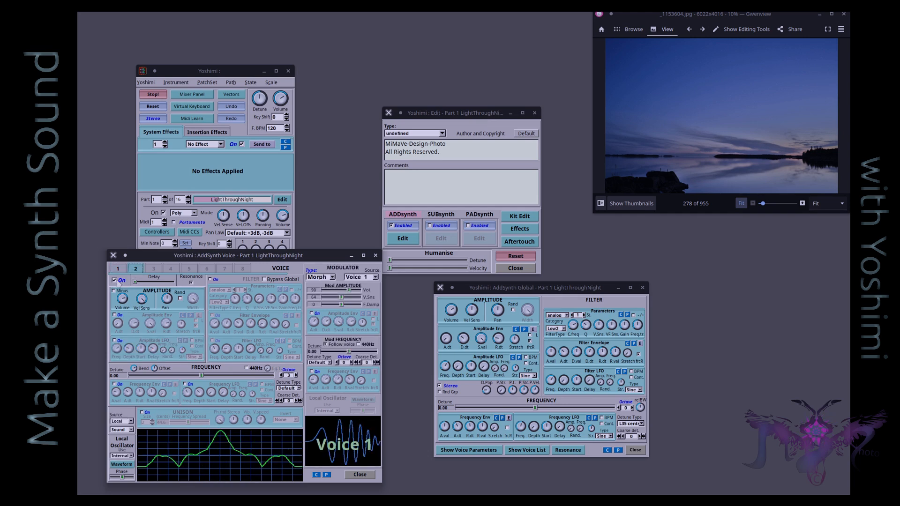
pyautogui.click(115, 280)
pyautogui.click(118, 271)
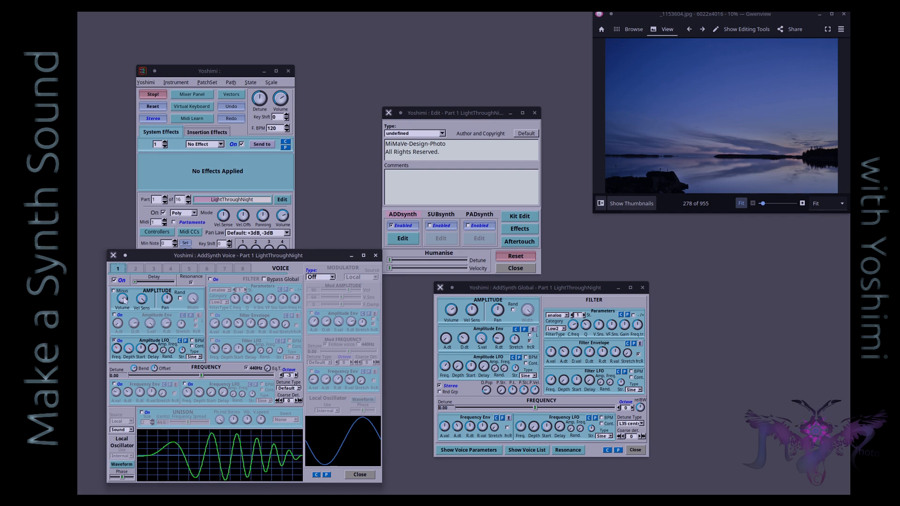
# - Adjust voice 1's volume slightly and switch ADDsynth voice 2 back on
pyautogui.moveTo(125, 301)
pyautogui.moveTo(123, 302)
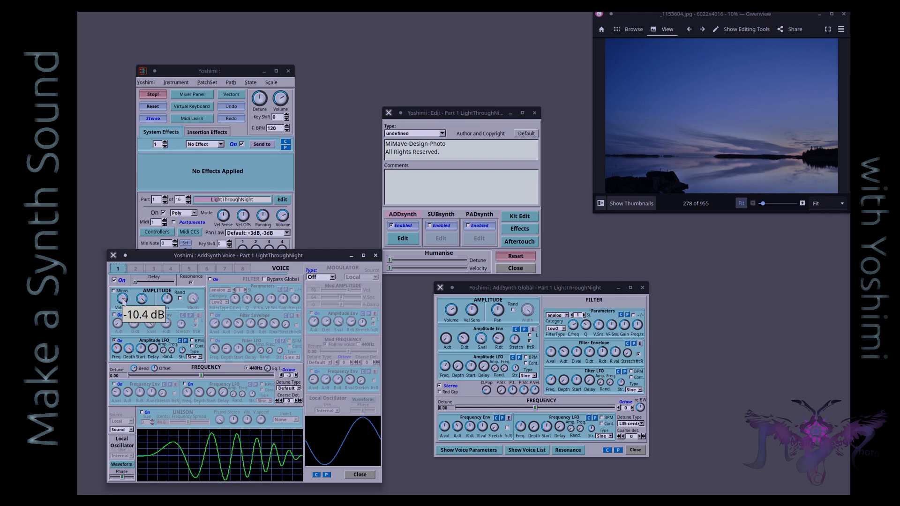
pyautogui.moveTo(122, 301); pyautogui.dragTo(122, 303)
pyautogui.click(135, 271)
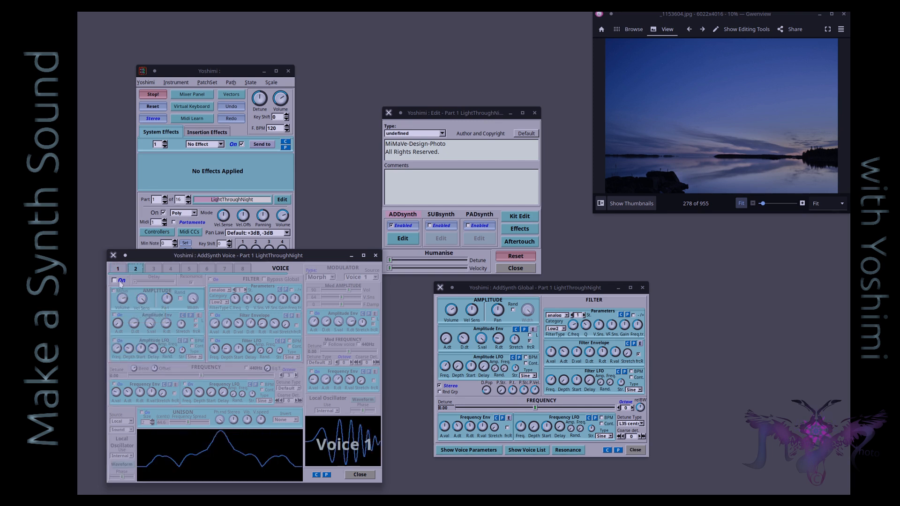
pyautogui.click(114, 281)
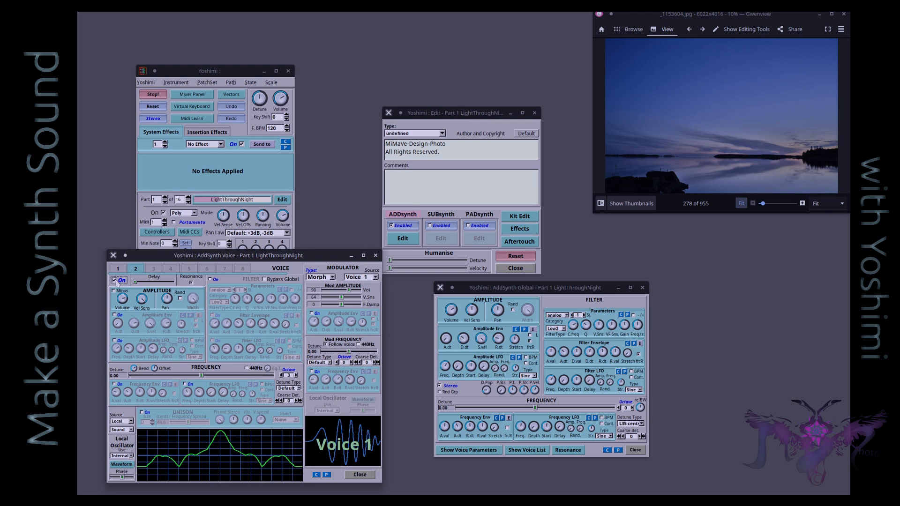
# - Switch voice 1 off to hear voice 2 alone, turn it back on, and re-enable PADsynth
pyautogui.click(117, 268)
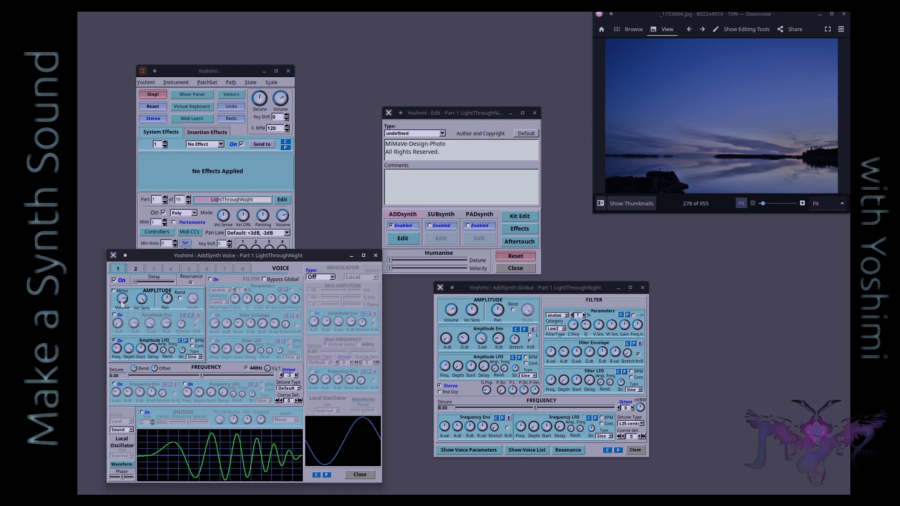
pyautogui.click(136, 268)
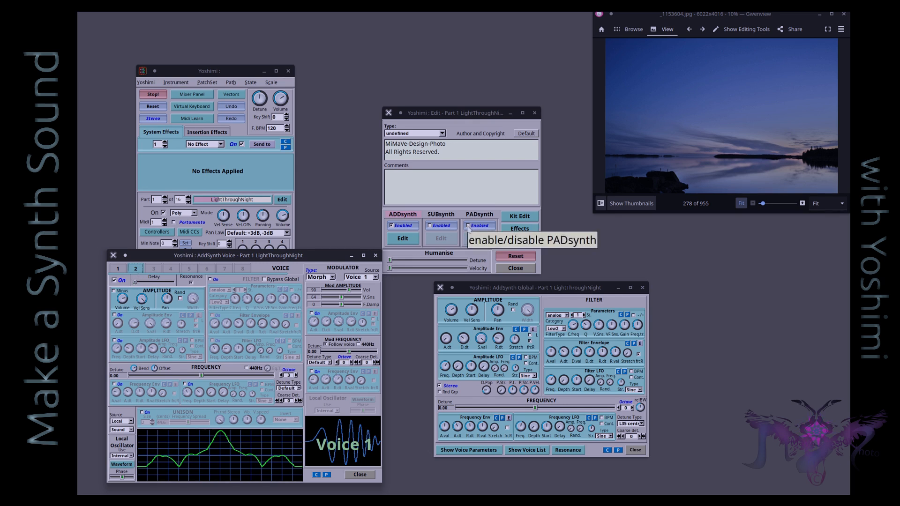
pyautogui.click(118, 269)
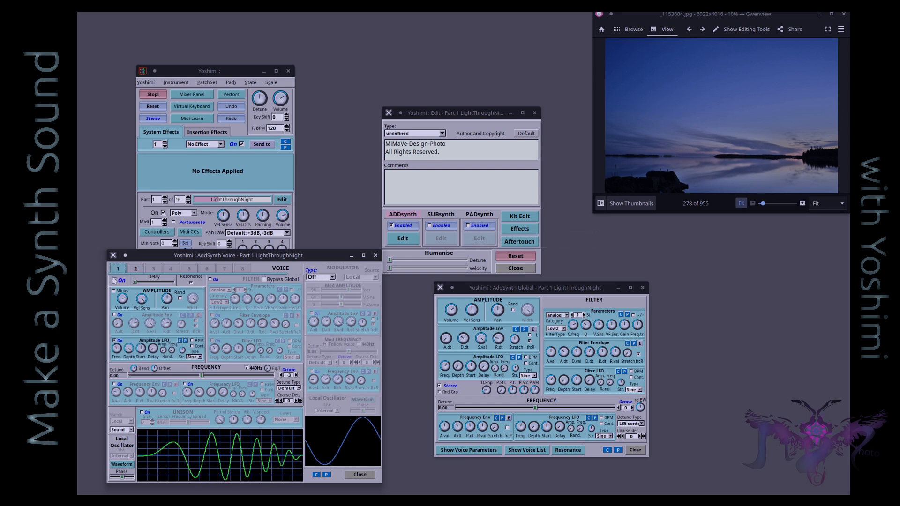
pyautogui.click(135, 270)
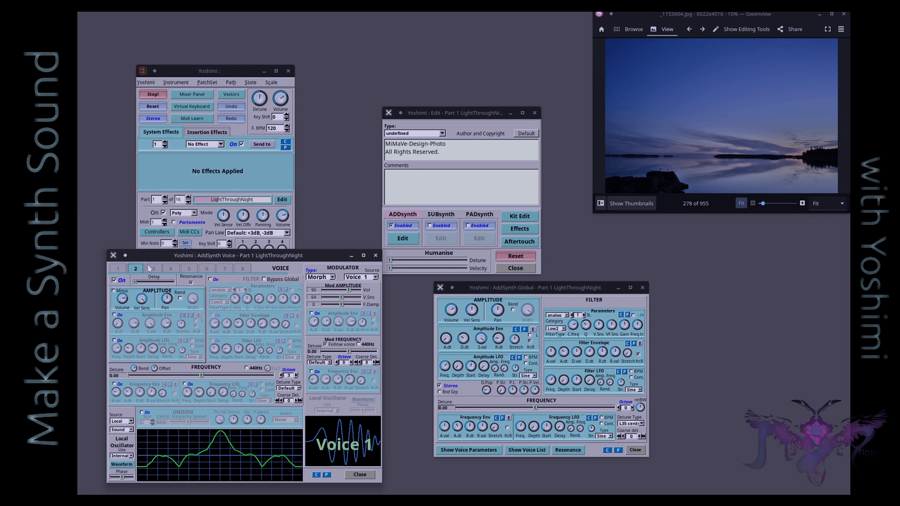
pyautogui.click(118, 269)
pyautogui.click(115, 280)
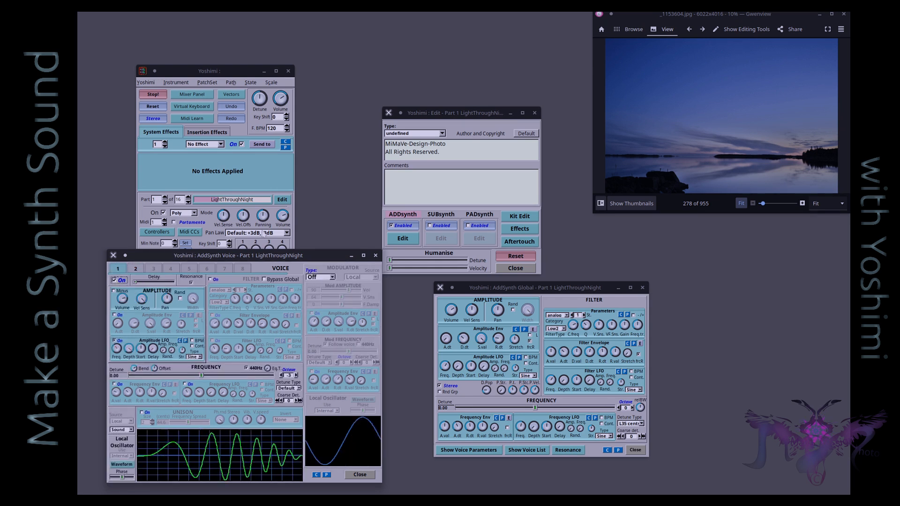
pyautogui.click(468, 226)
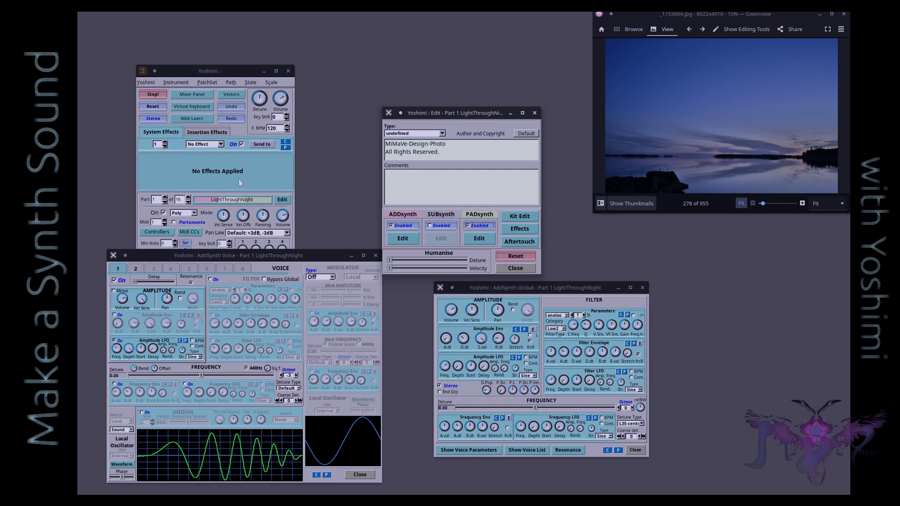
pyautogui.click(176, 83)
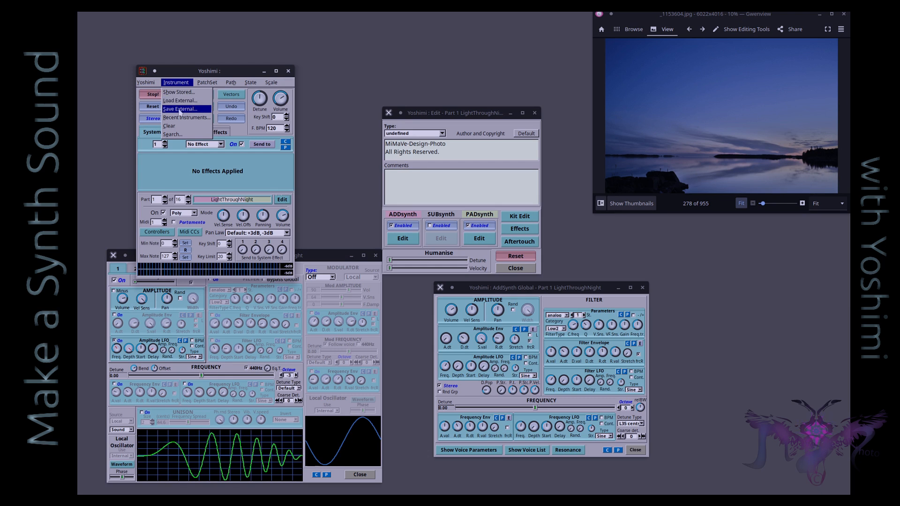
pyautogui.click(191, 176)
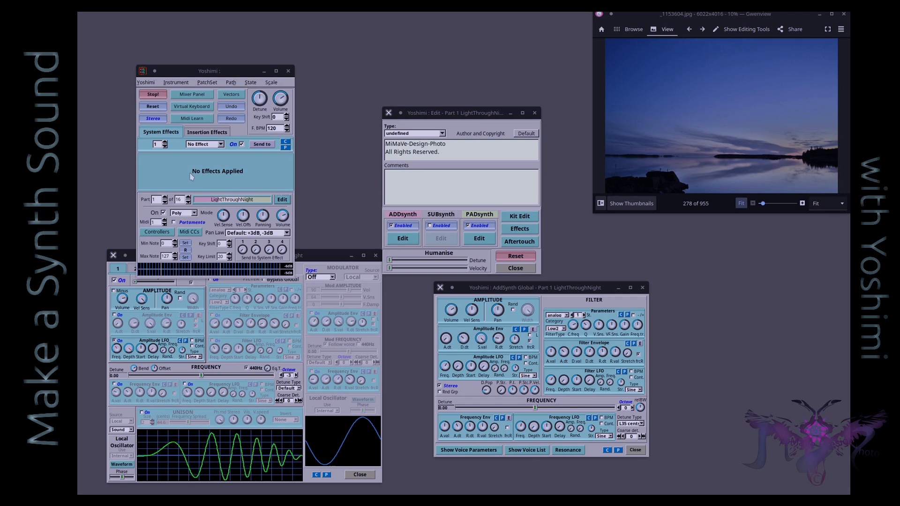